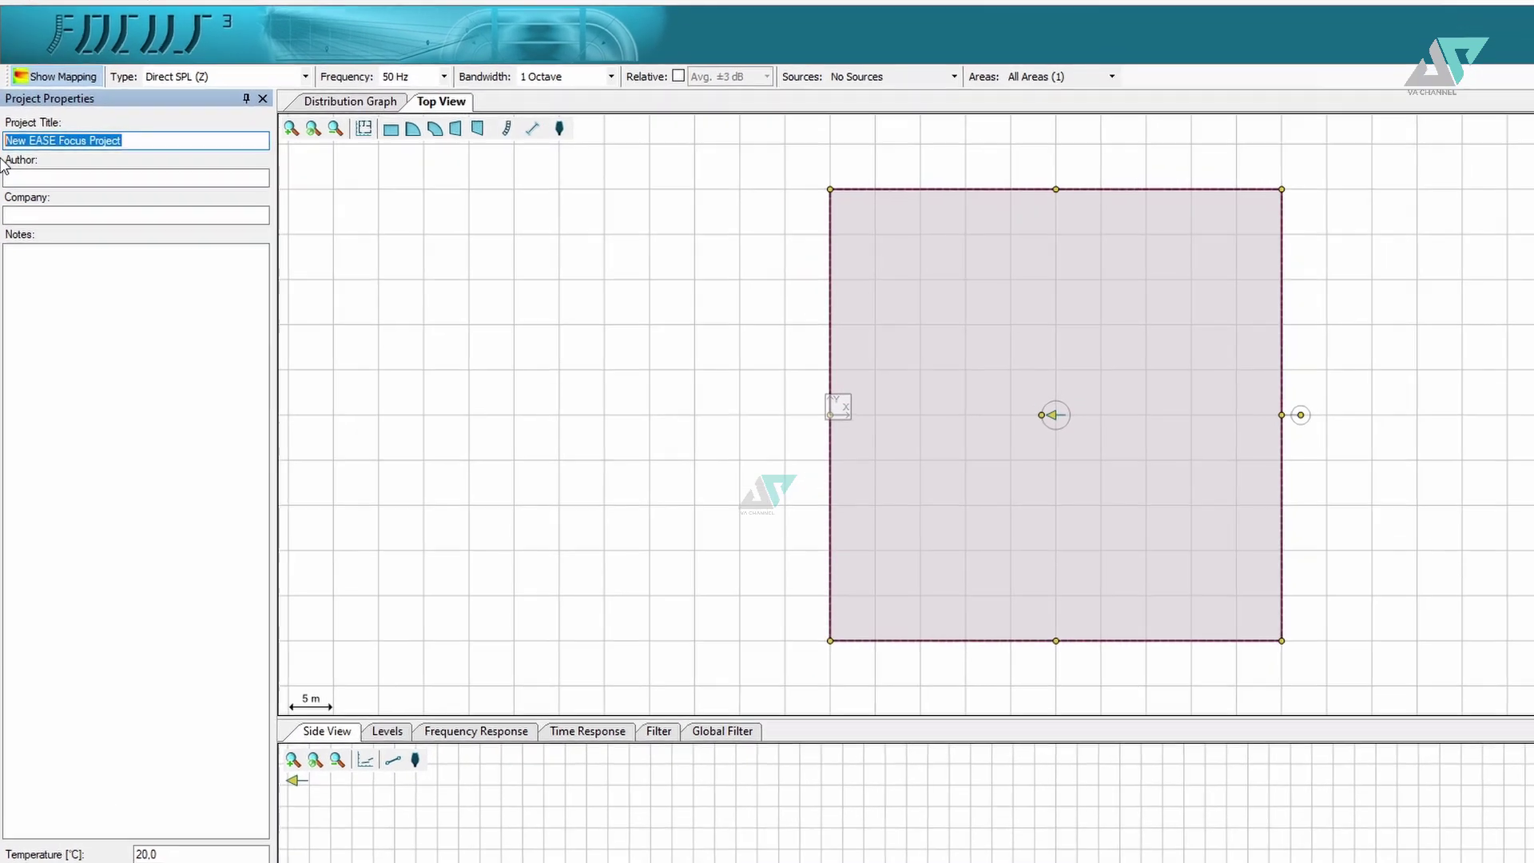
# Step: Enter the project title va channel, the author's name and the company Va Pro Audio
pyautogui.write('va channel')
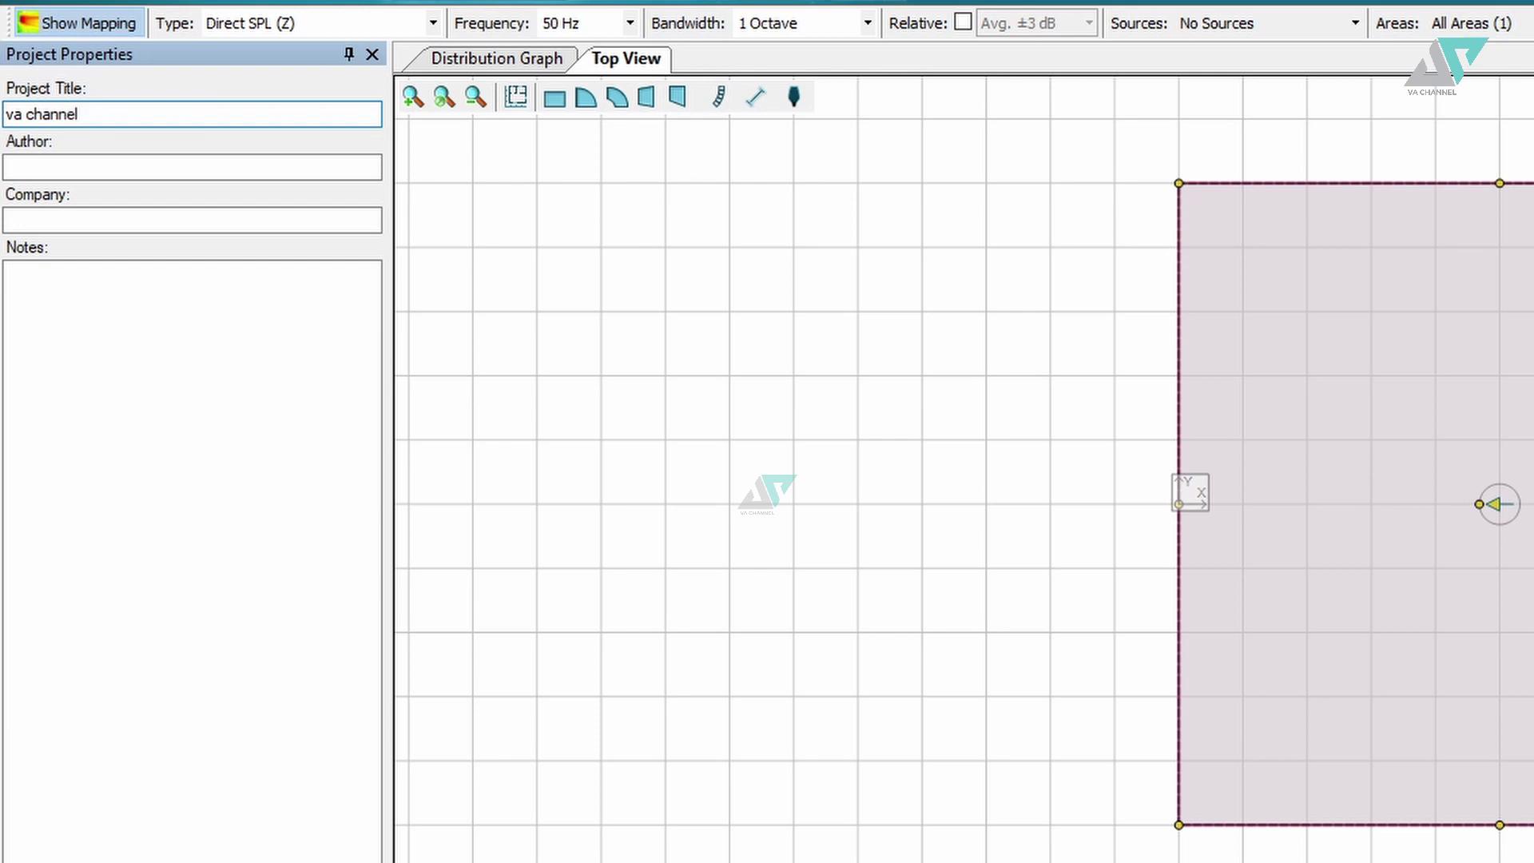
pyautogui.click(52, 165)
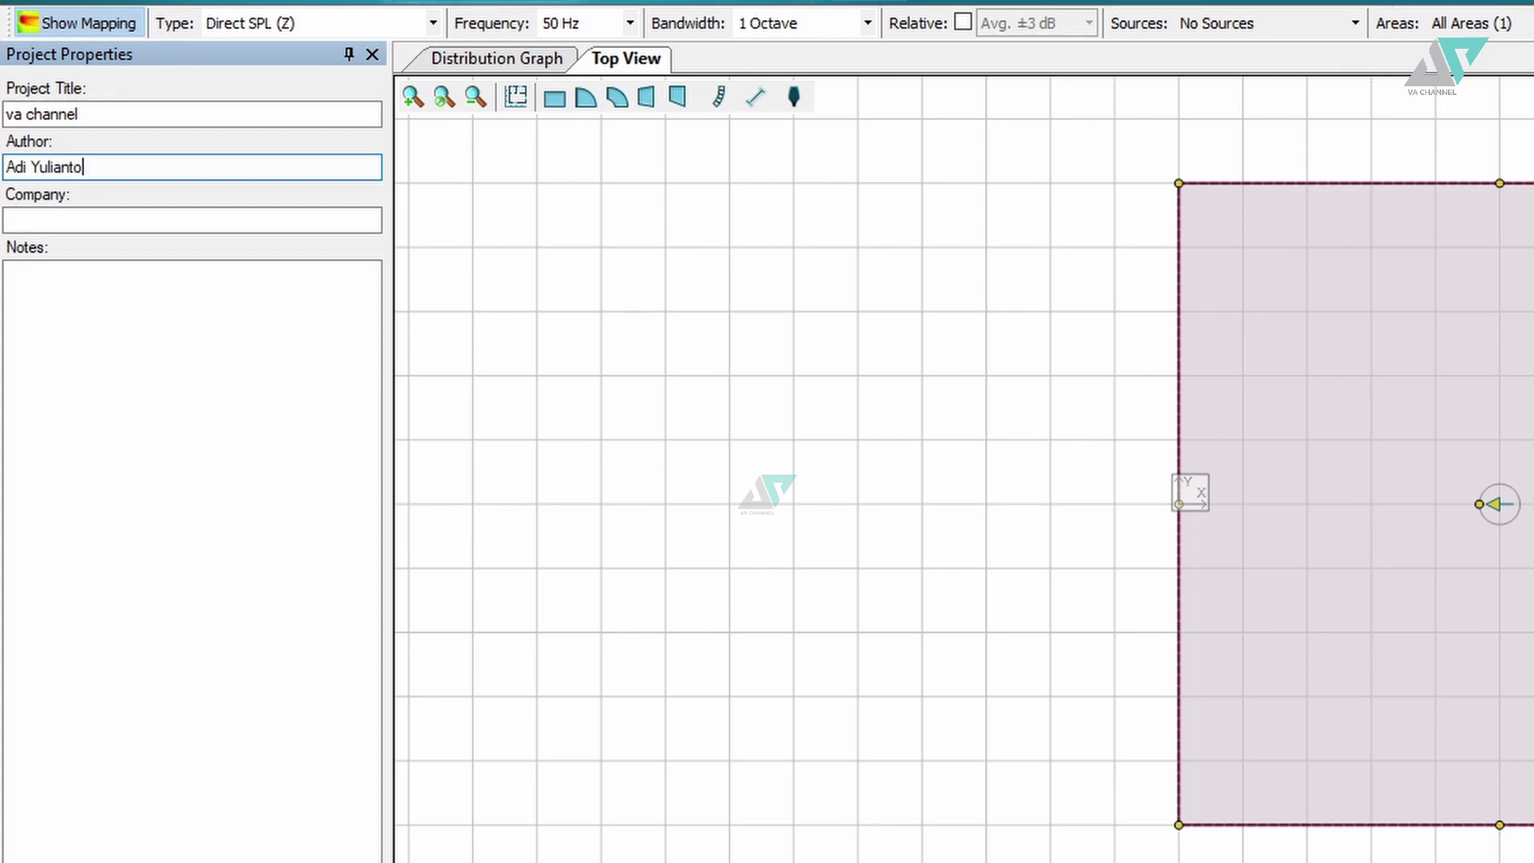
pyautogui.click(100, 229)
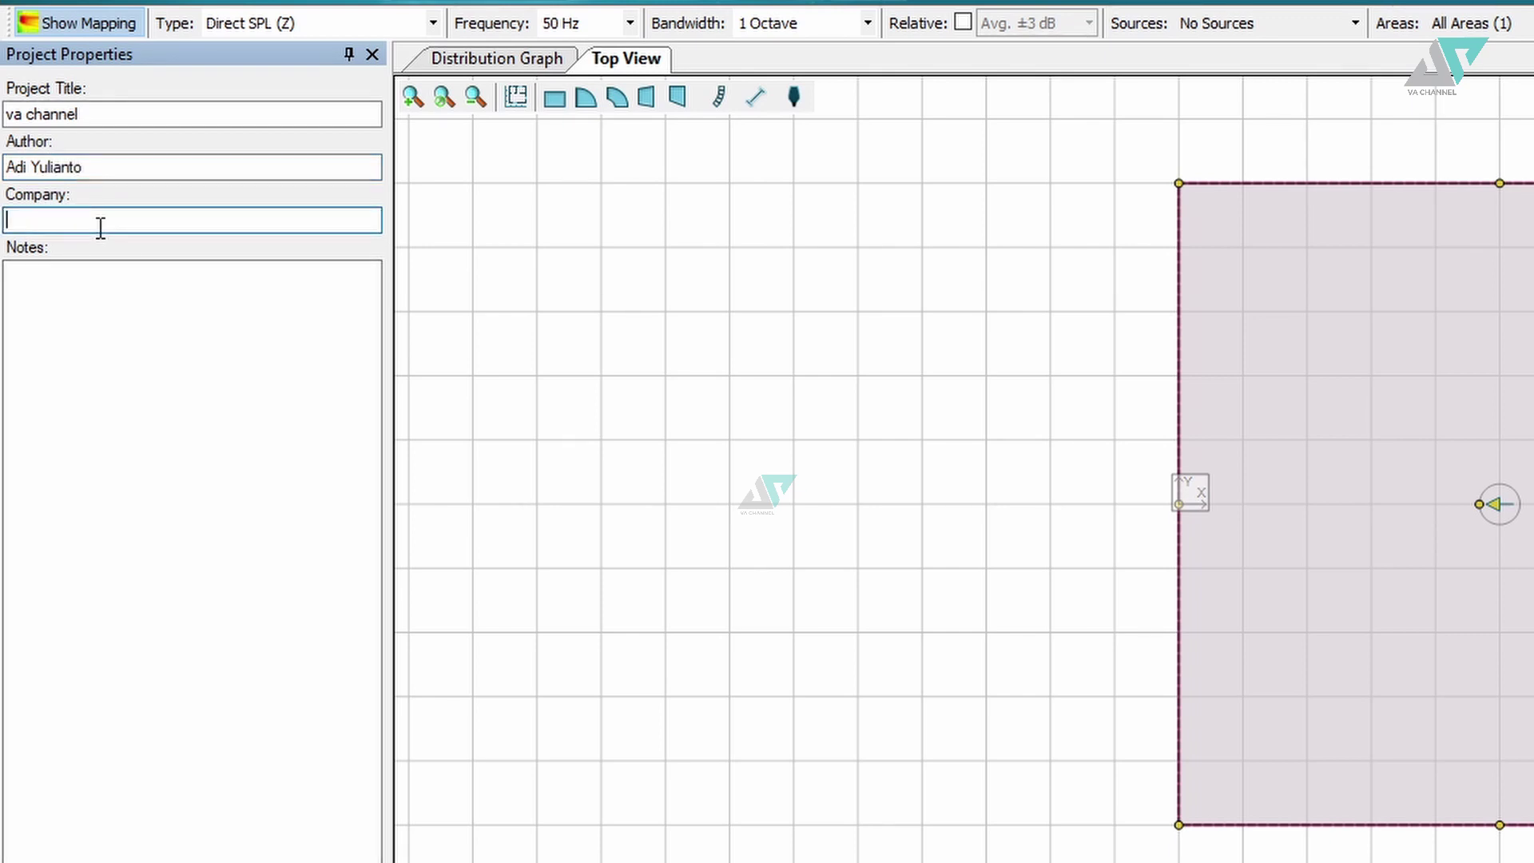
pyautogui.write('Va Pro Audio')
pyautogui.click(108, 318)
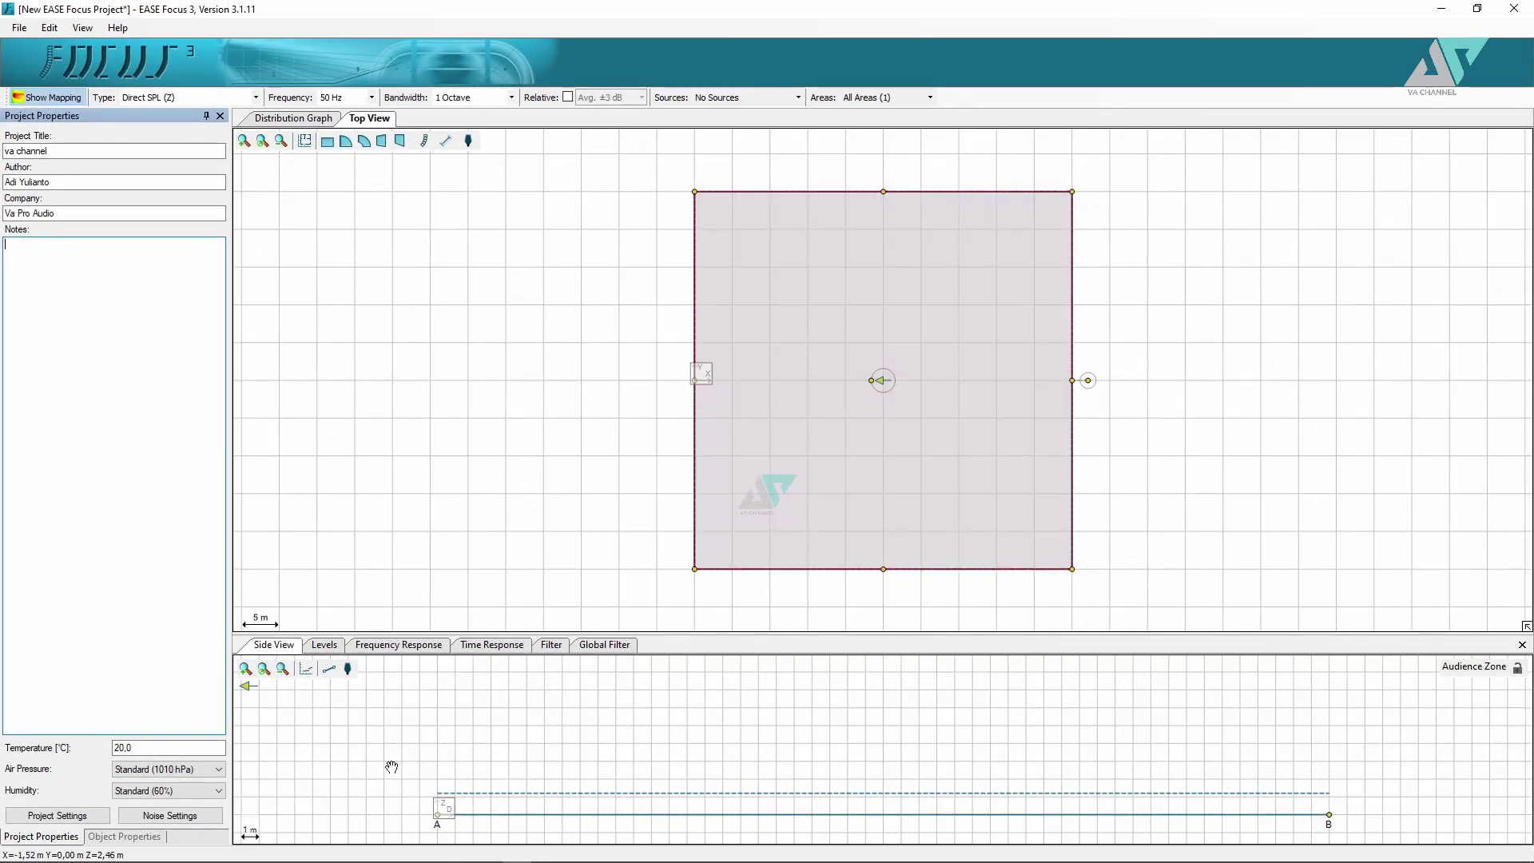
# Step: Label the existing audience zone area 1 and rename its audience area to area1
pyautogui.click(124, 836)
pyautogui.click(131, 135)
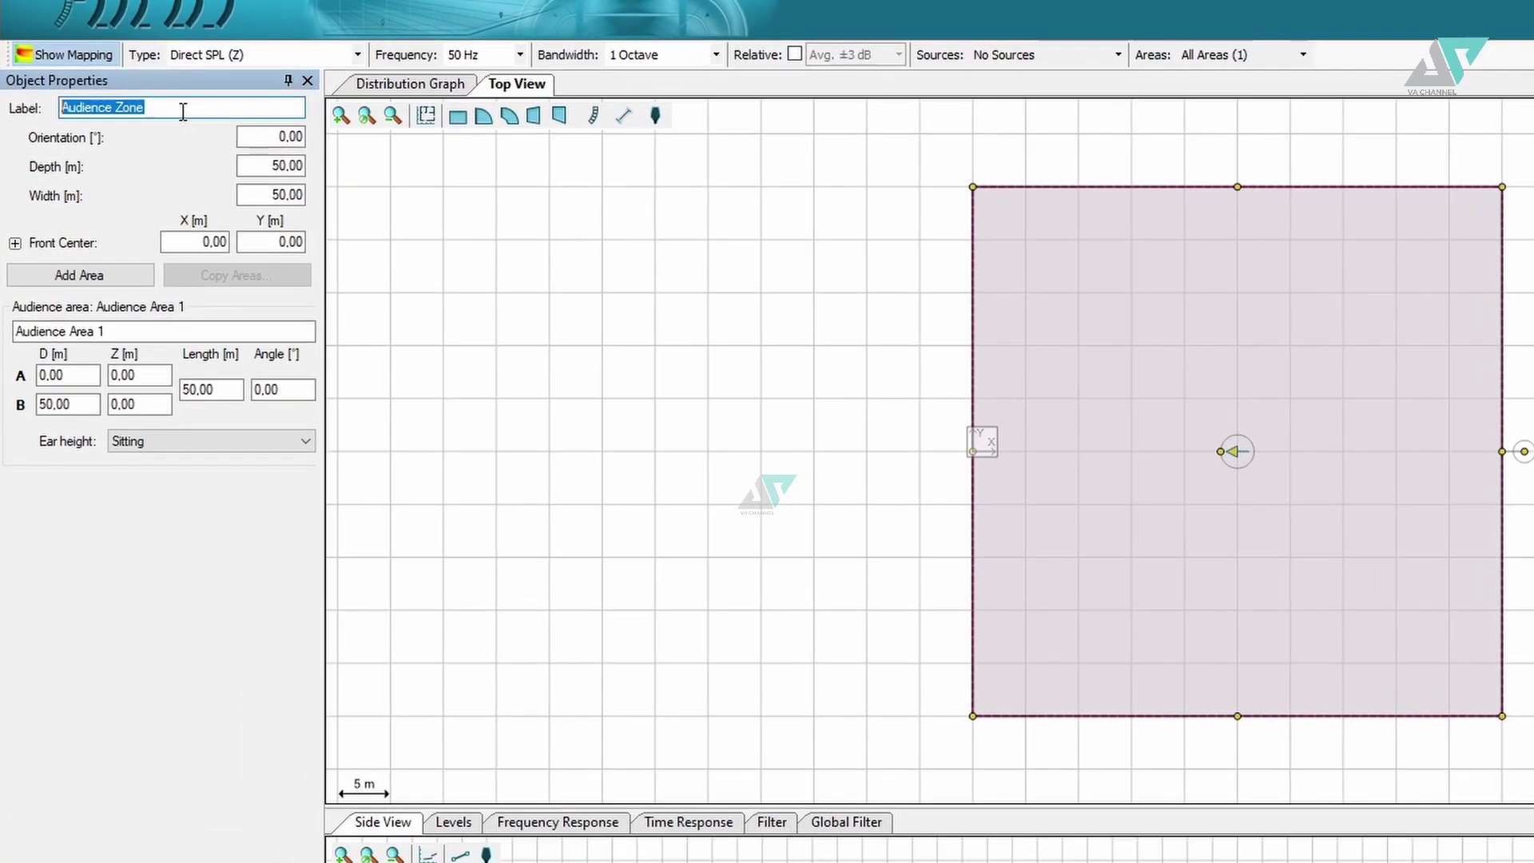
pyautogui.write('are')
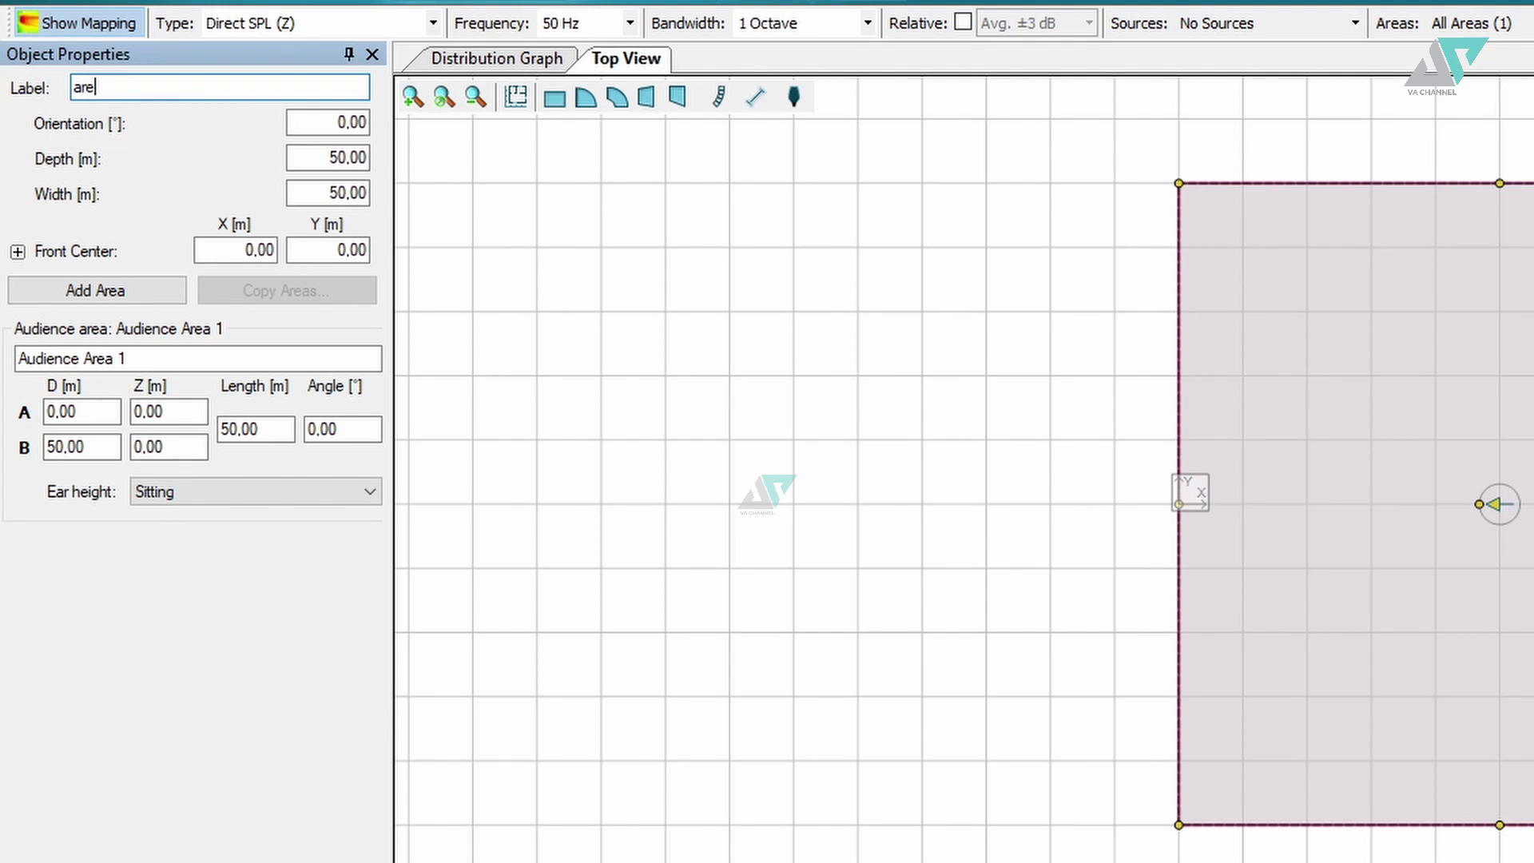
pyautogui.write('a 1')
pyautogui.tripleClick(150, 358)
pyautogui.write('area1')
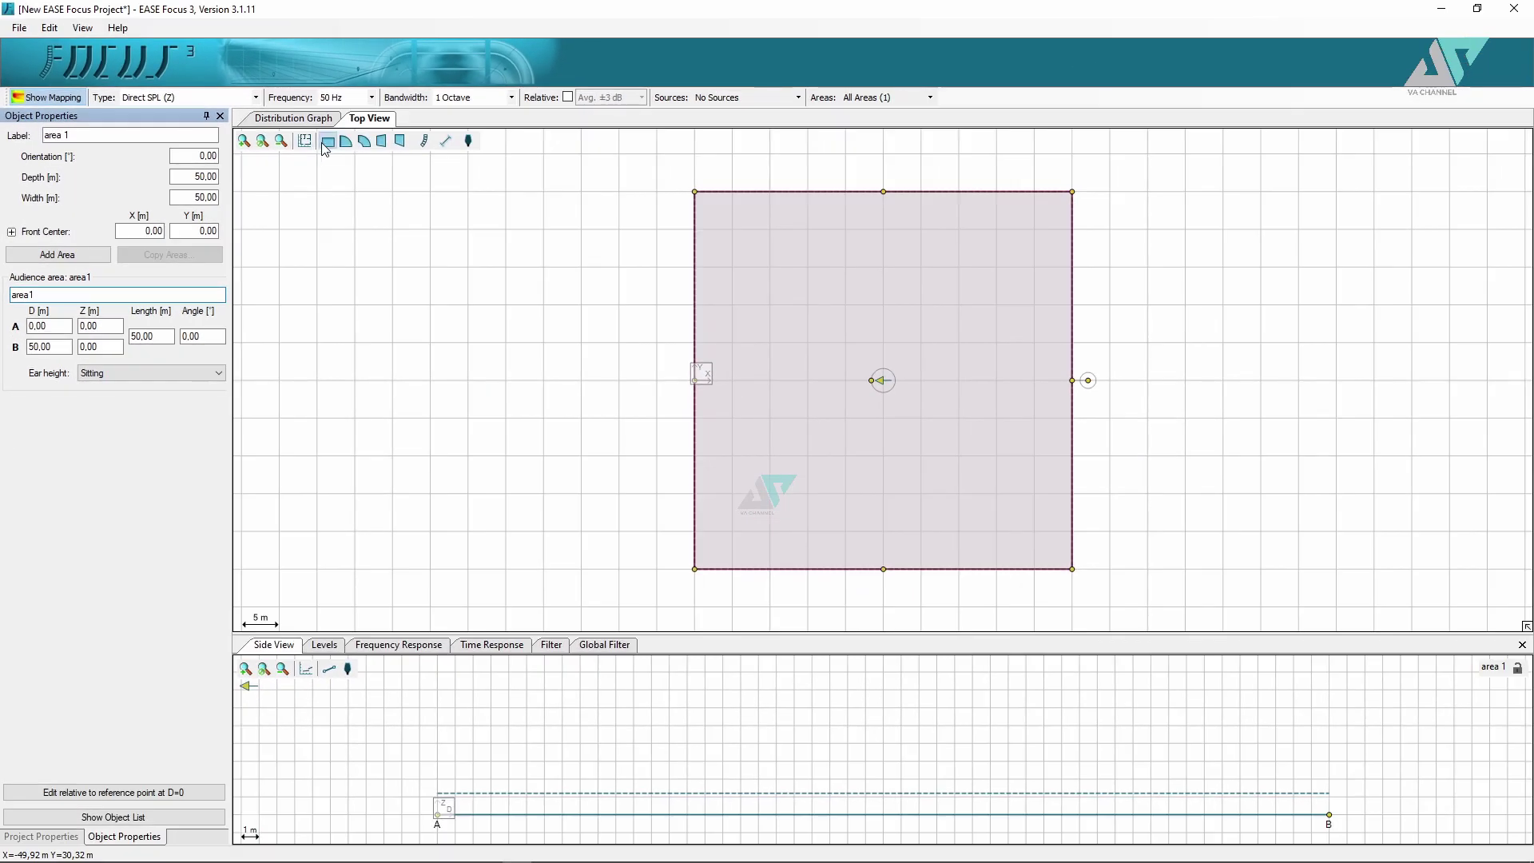
# Step: Add a second rectangular audience zone and set its front center to X 0, Y 0 m
pyautogui.click(58, 255)
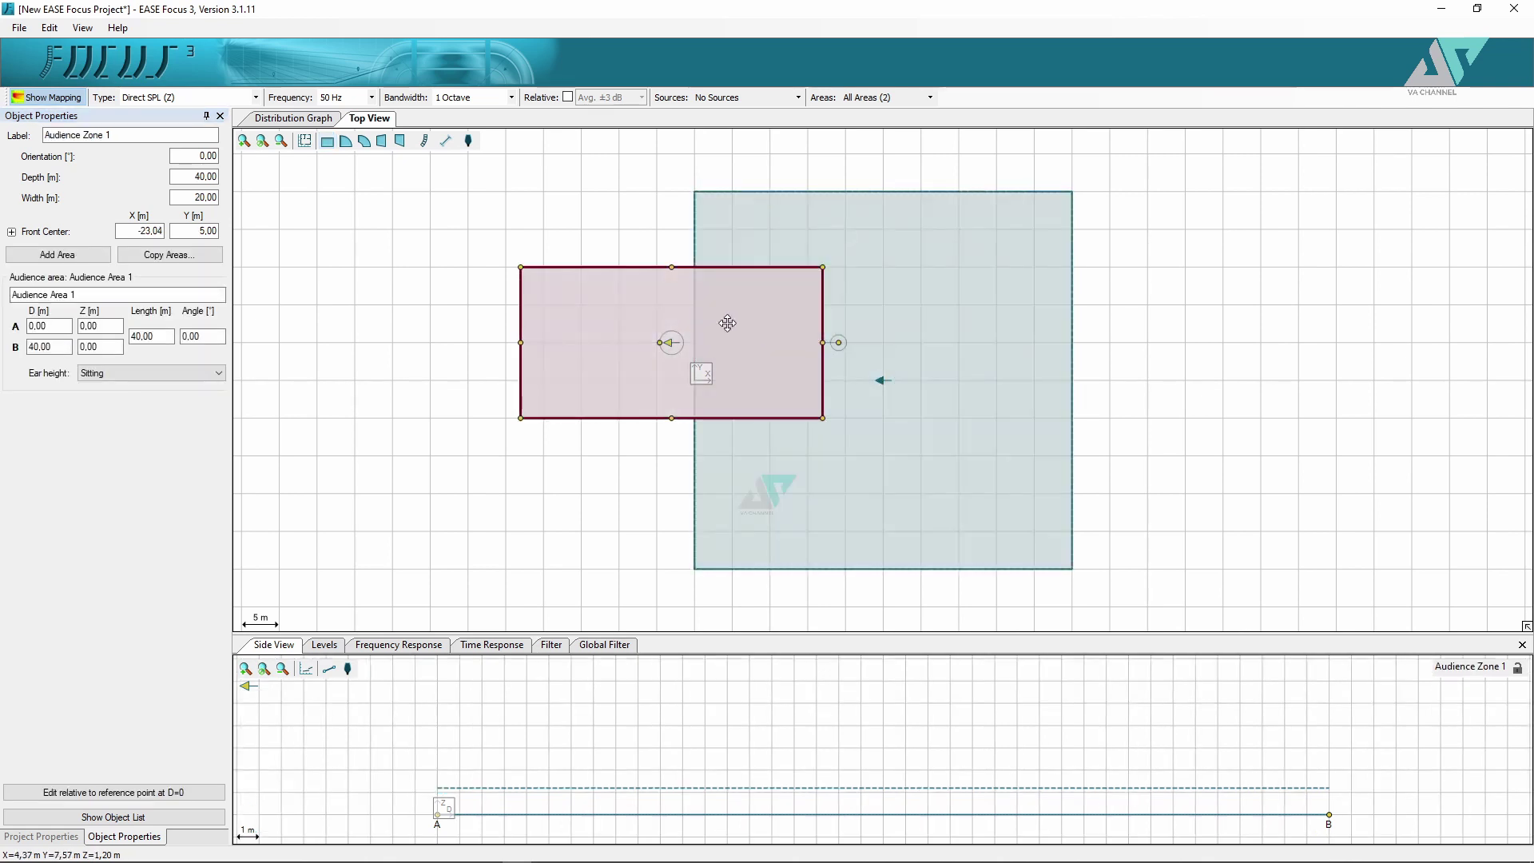
pyautogui.doubleClick(162, 230)
pyautogui.write('0')
pyautogui.press('Tab')
pyautogui.write('0')
# Step: Resize the new audience zone to 10 m wide and 8 m deep
pyautogui.doubleClick(209, 198)
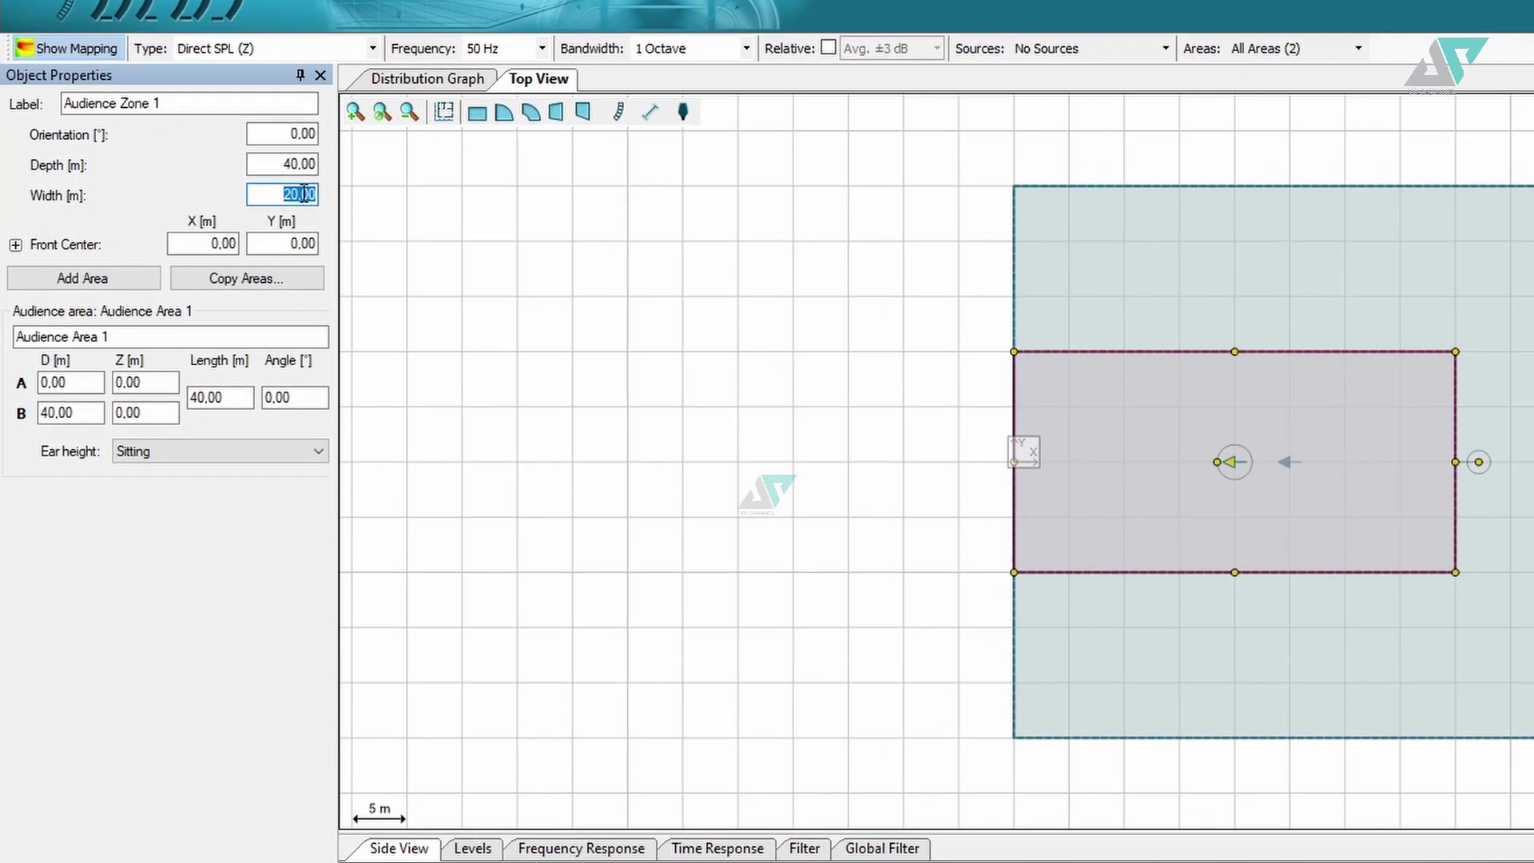
pyautogui.write('10')
pyautogui.doubleClick(340, 159)
pyautogui.write('8')
pyautogui.press('Tab')
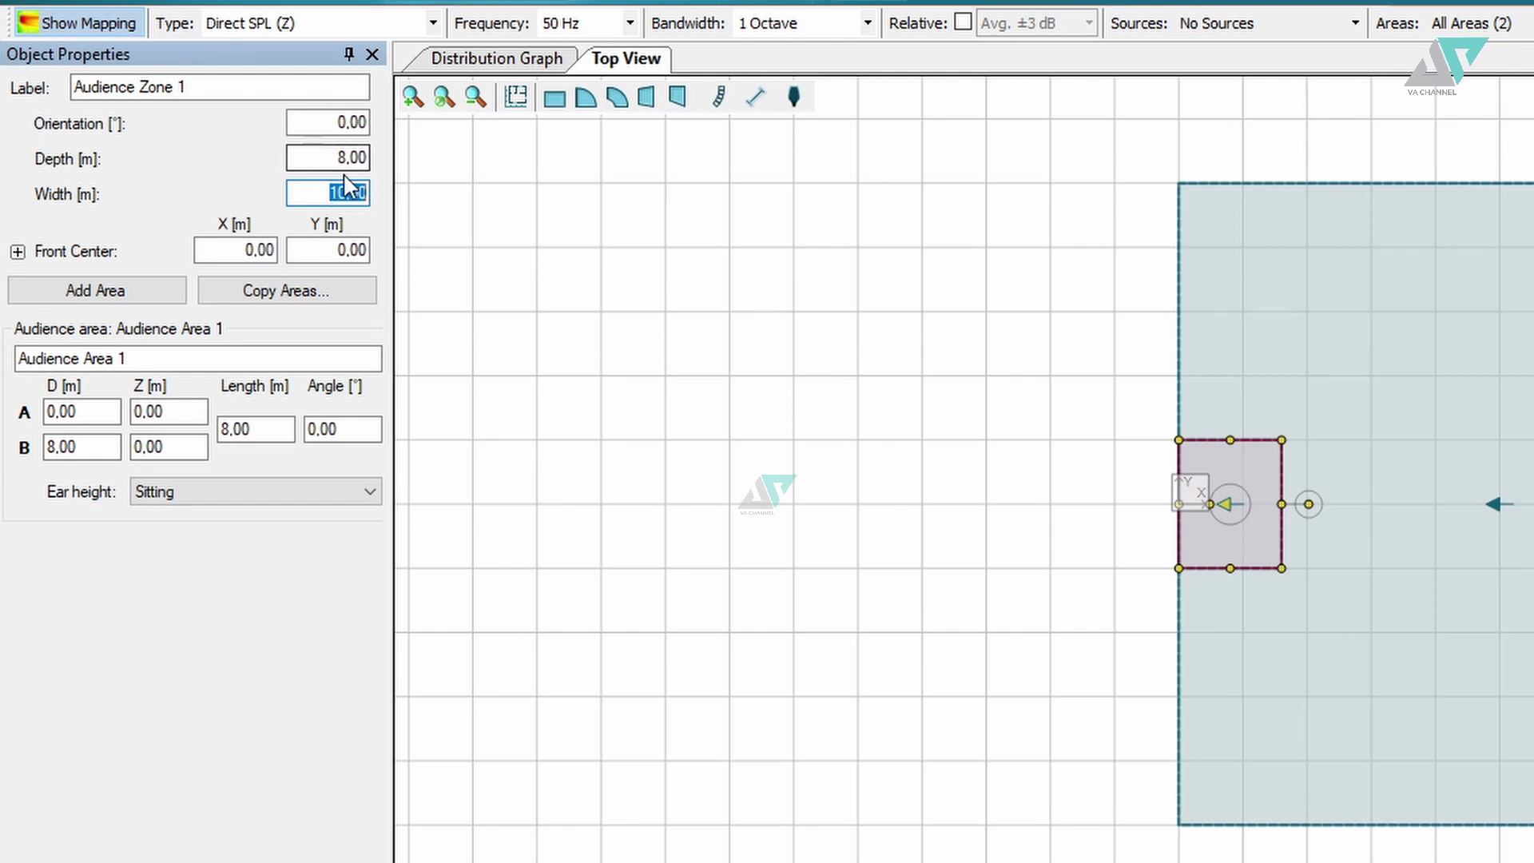
pyautogui.click(346, 159)
pyautogui.doubleClick(346, 159)
# Step: Set the small zone's front center X to -8 m and its ear height to Standing
pyautogui.click(261, 254)
pyautogui.doubleClick(261, 254)
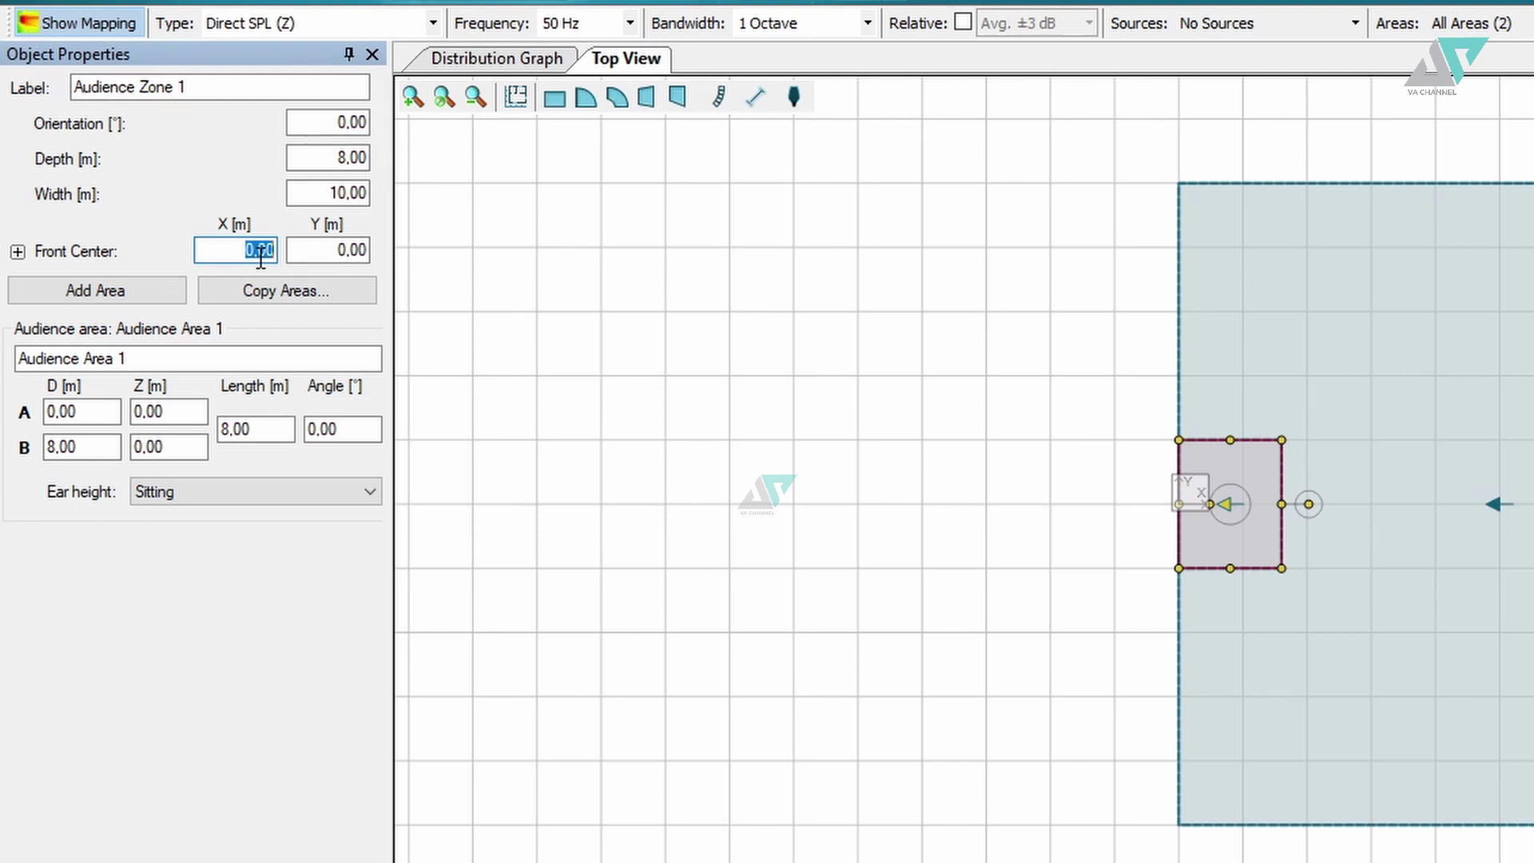
pyautogui.write('-8')
pyautogui.press('Return')
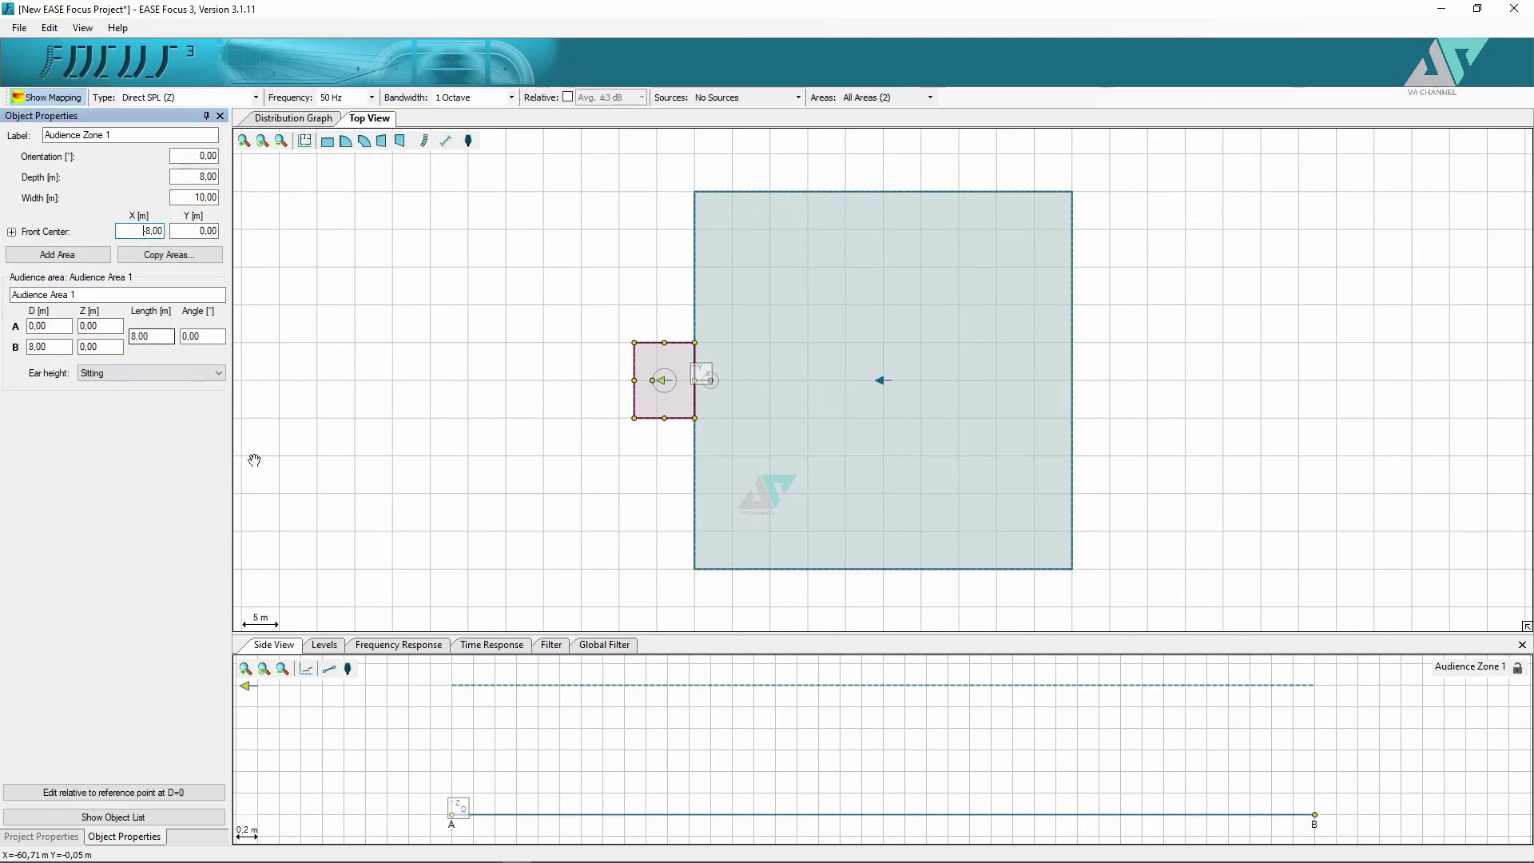
pyautogui.click(211, 374)
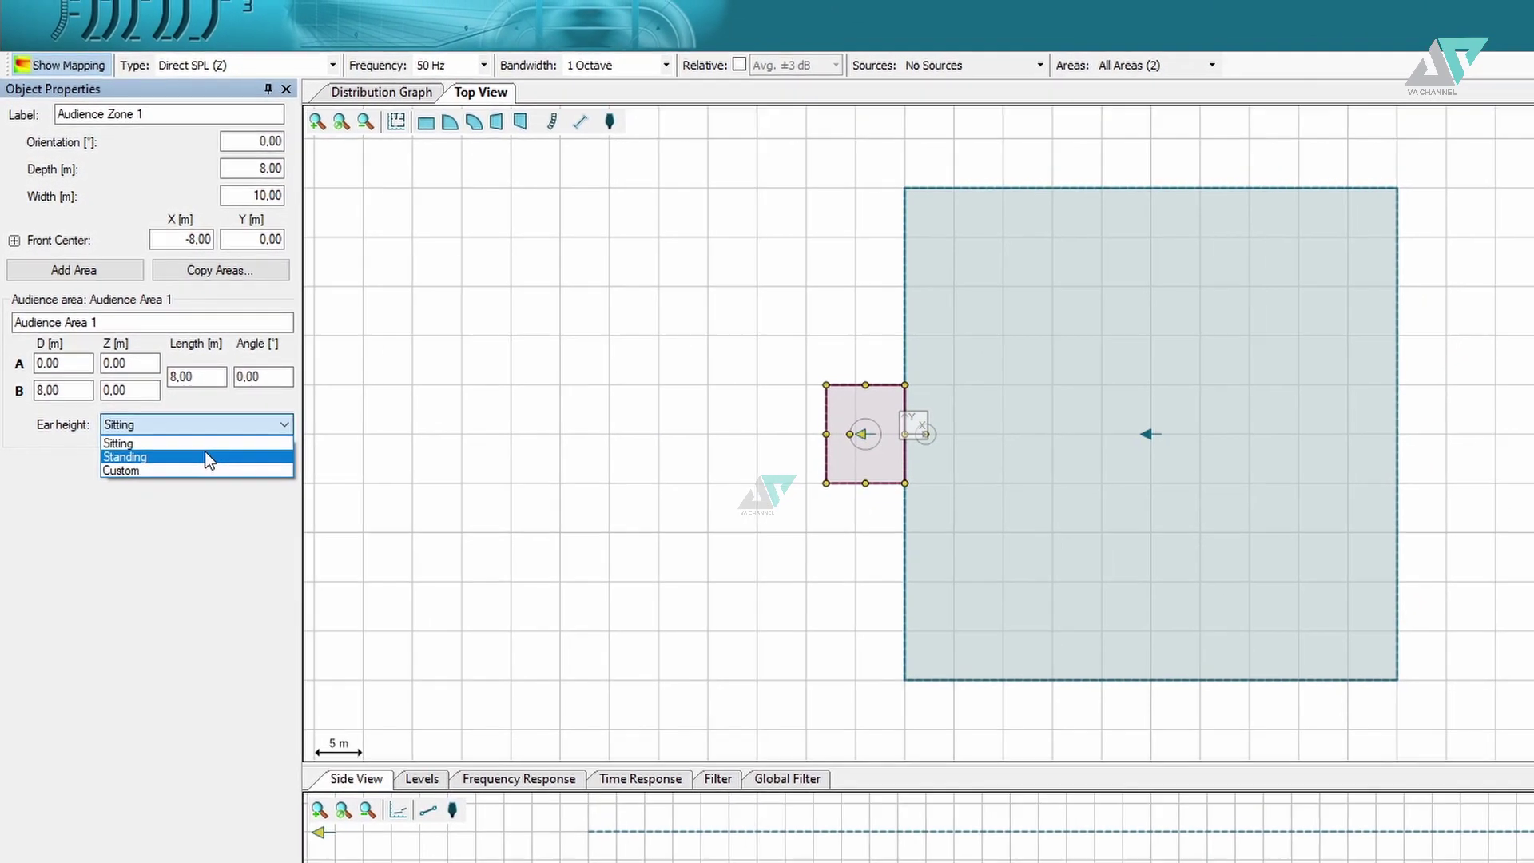
pyautogui.click(209, 460)
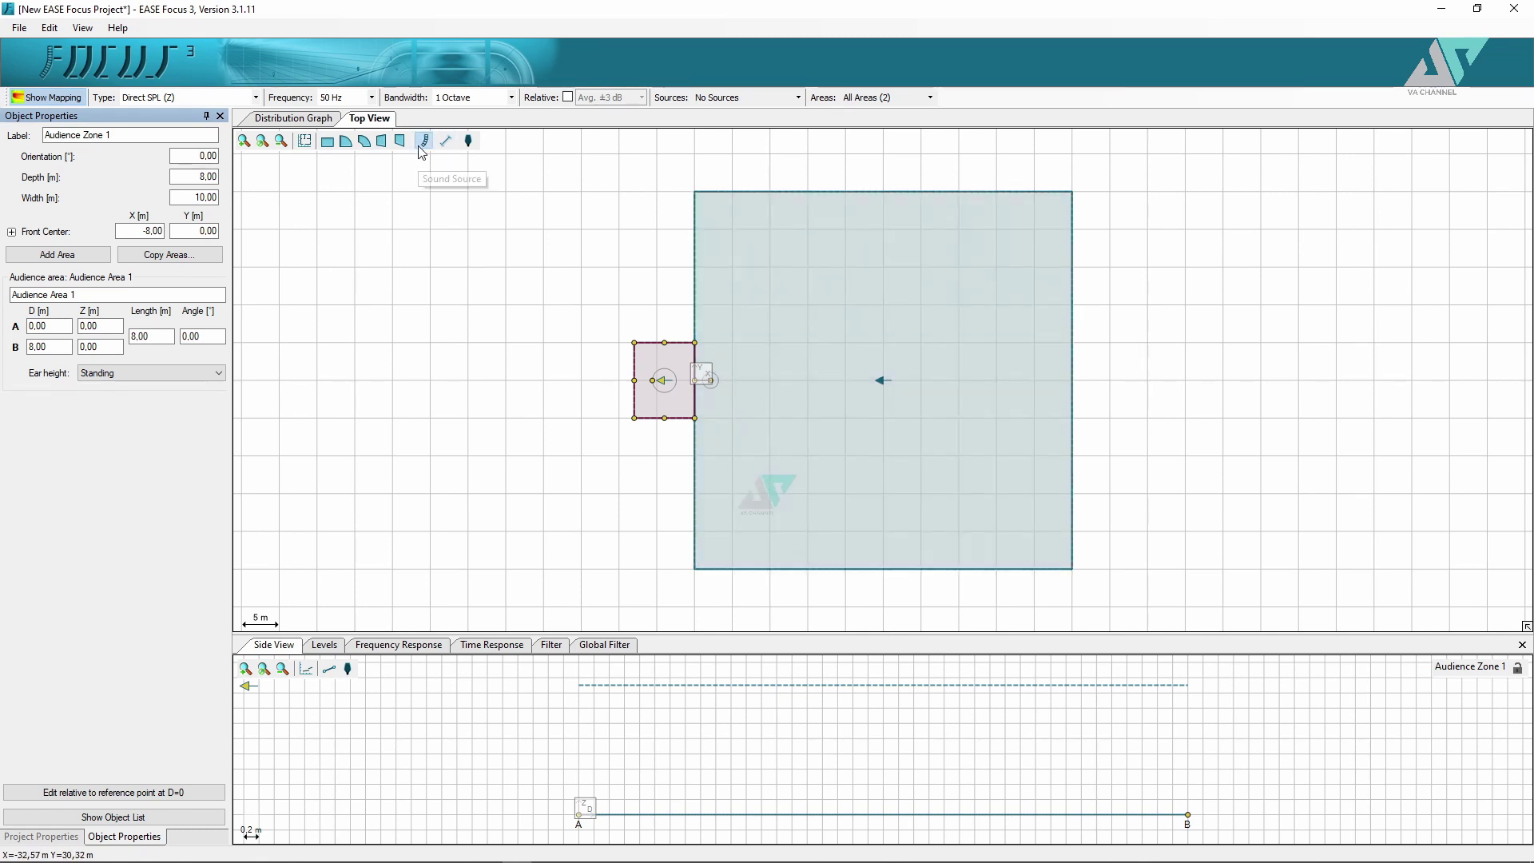
# Step: Start adding a standard sound source and choose TW AUDiO as its manufacturer
pyautogui.click(424, 142)
pyautogui.click(647, 186)
pyautogui.click(667, 221)
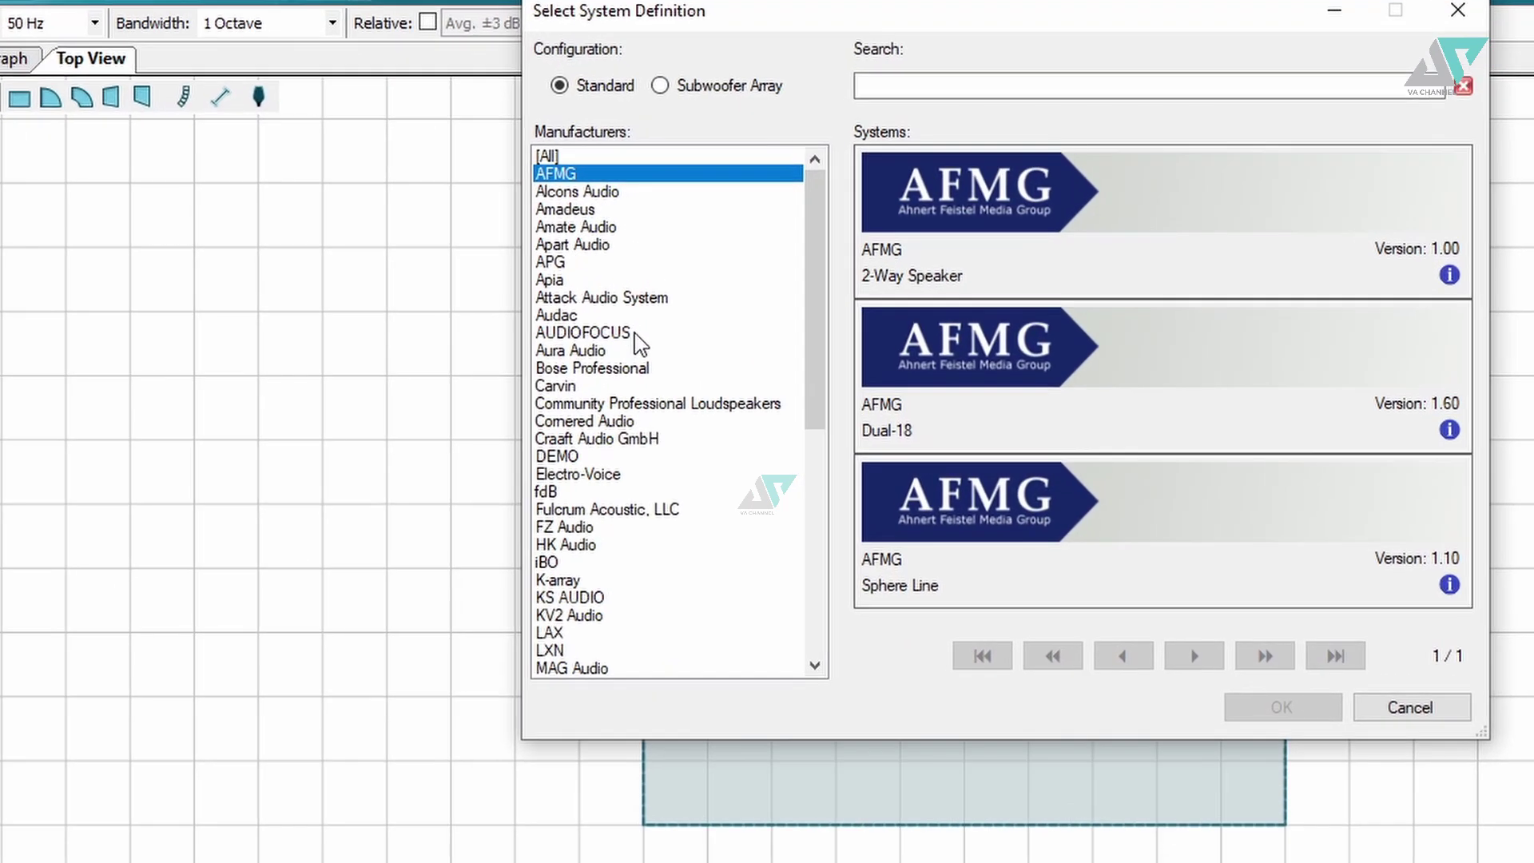
pyautogui.click(601, 262)
pyautogui.click(598, 244)
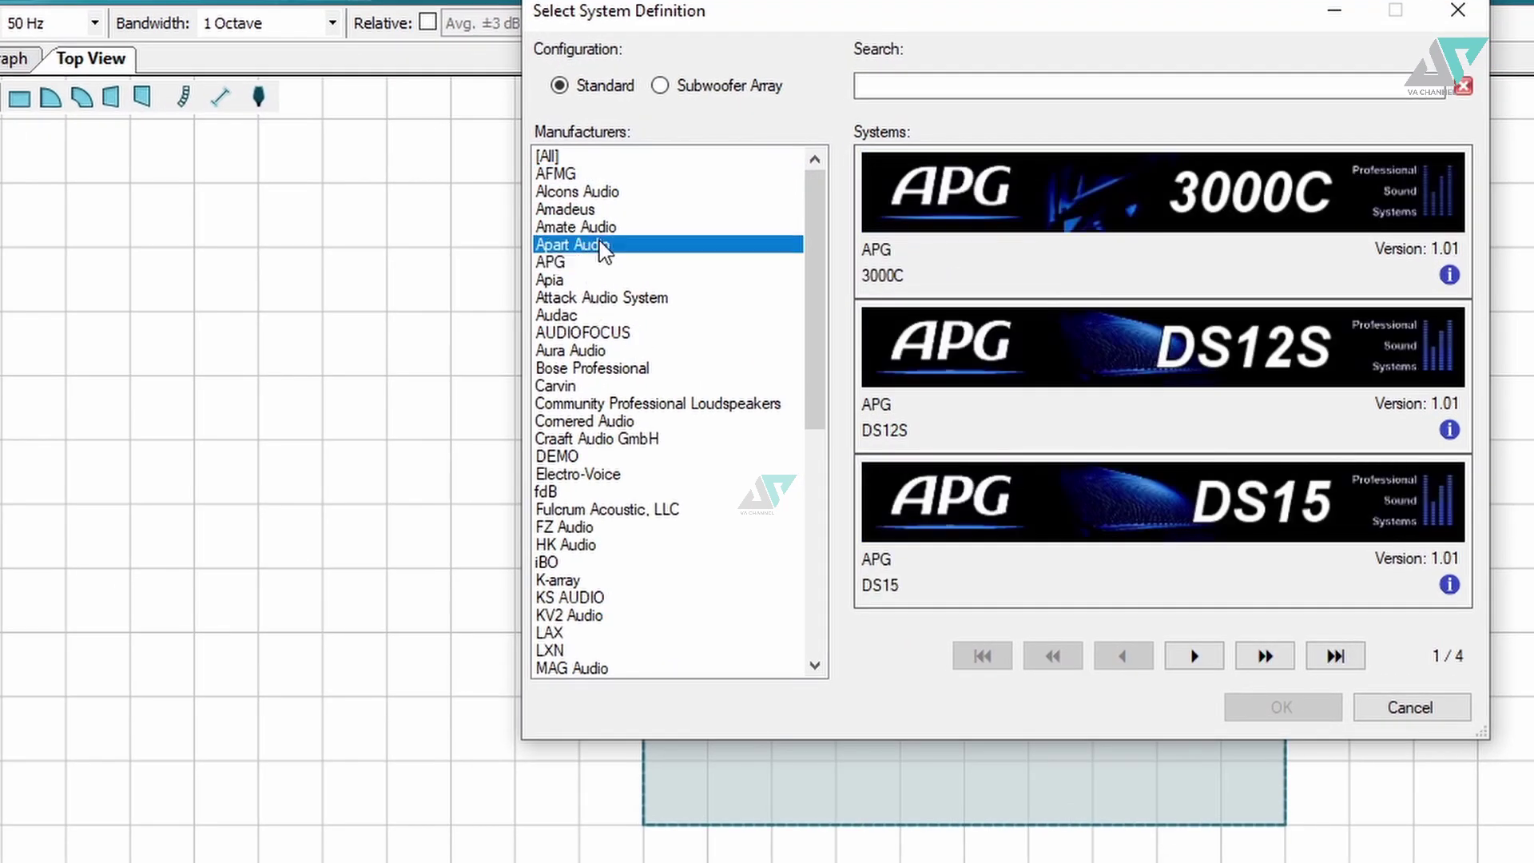
pyautogui.scroll(-9, 605, 369)
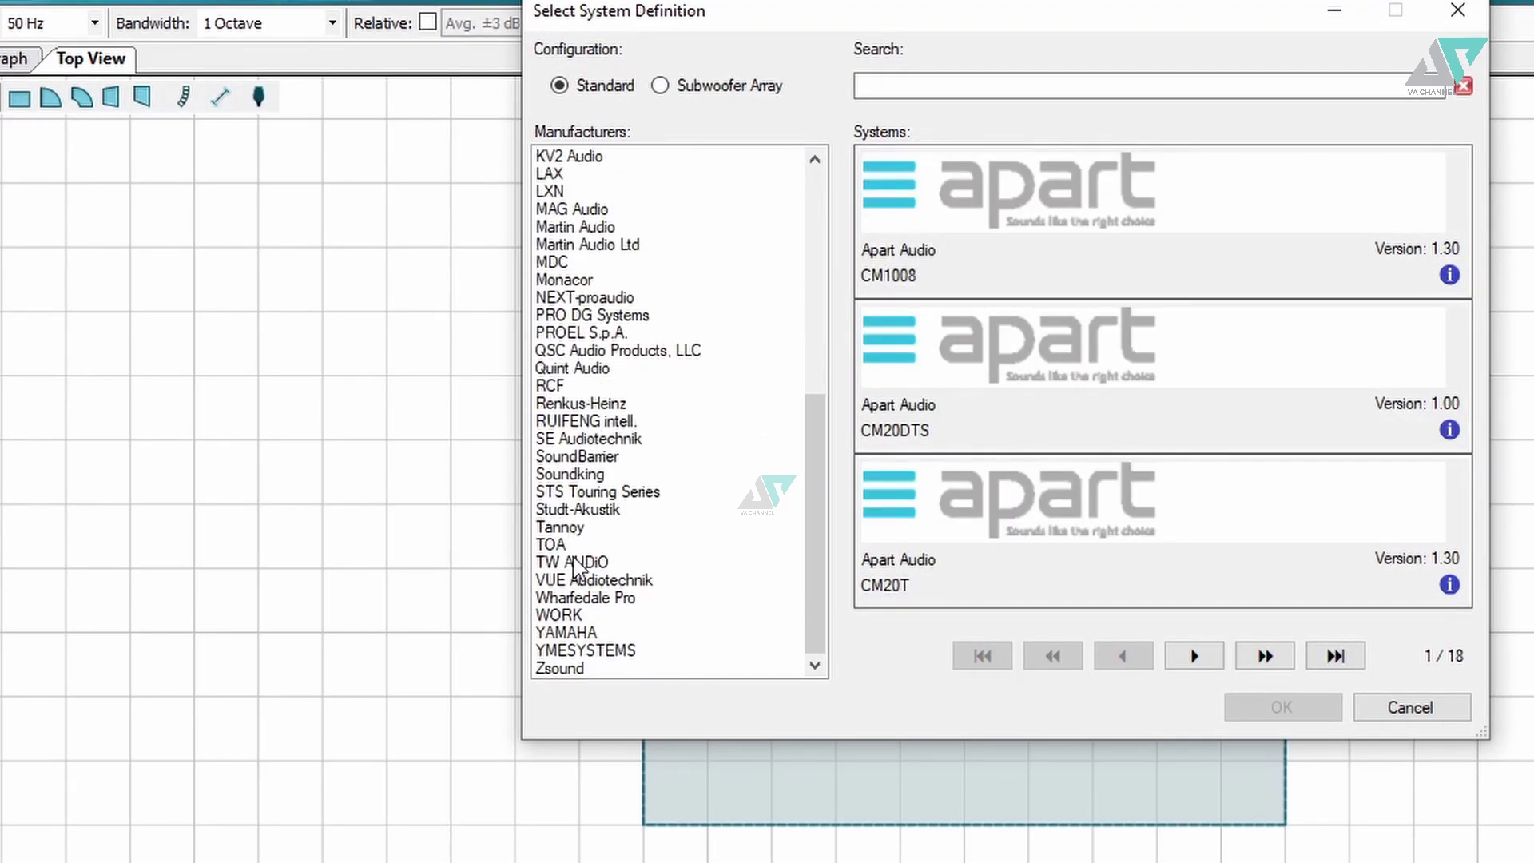
pyautogui.click(574, 564)
# Step: Choose the TW AUDiO B18 system and place it in the middle of the large audience zone, at X 25, Y 0 m
pyautogui.scroll(-2, 979, 404)
pyautogui.scroll(2, 977, 394)
pyautogui.scroll(-1, 978, 394)
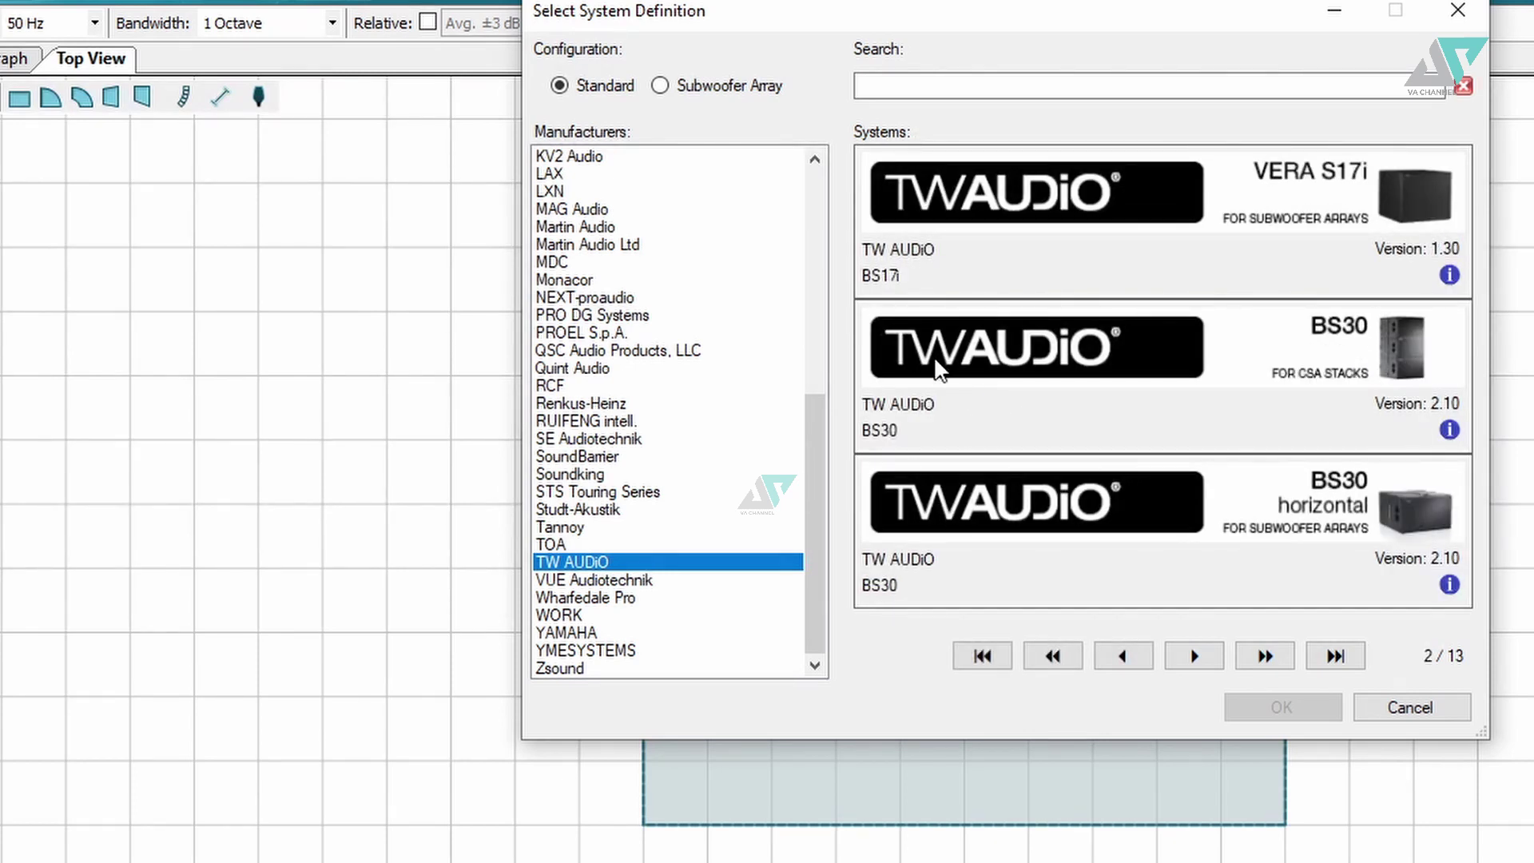
pyautogui.scroll(1, 966, 268)
pyautogui.scroll(-1, 954, 416)
pyautogui.scroll(1, 954, 416)
pyautogui.click(931, 548)
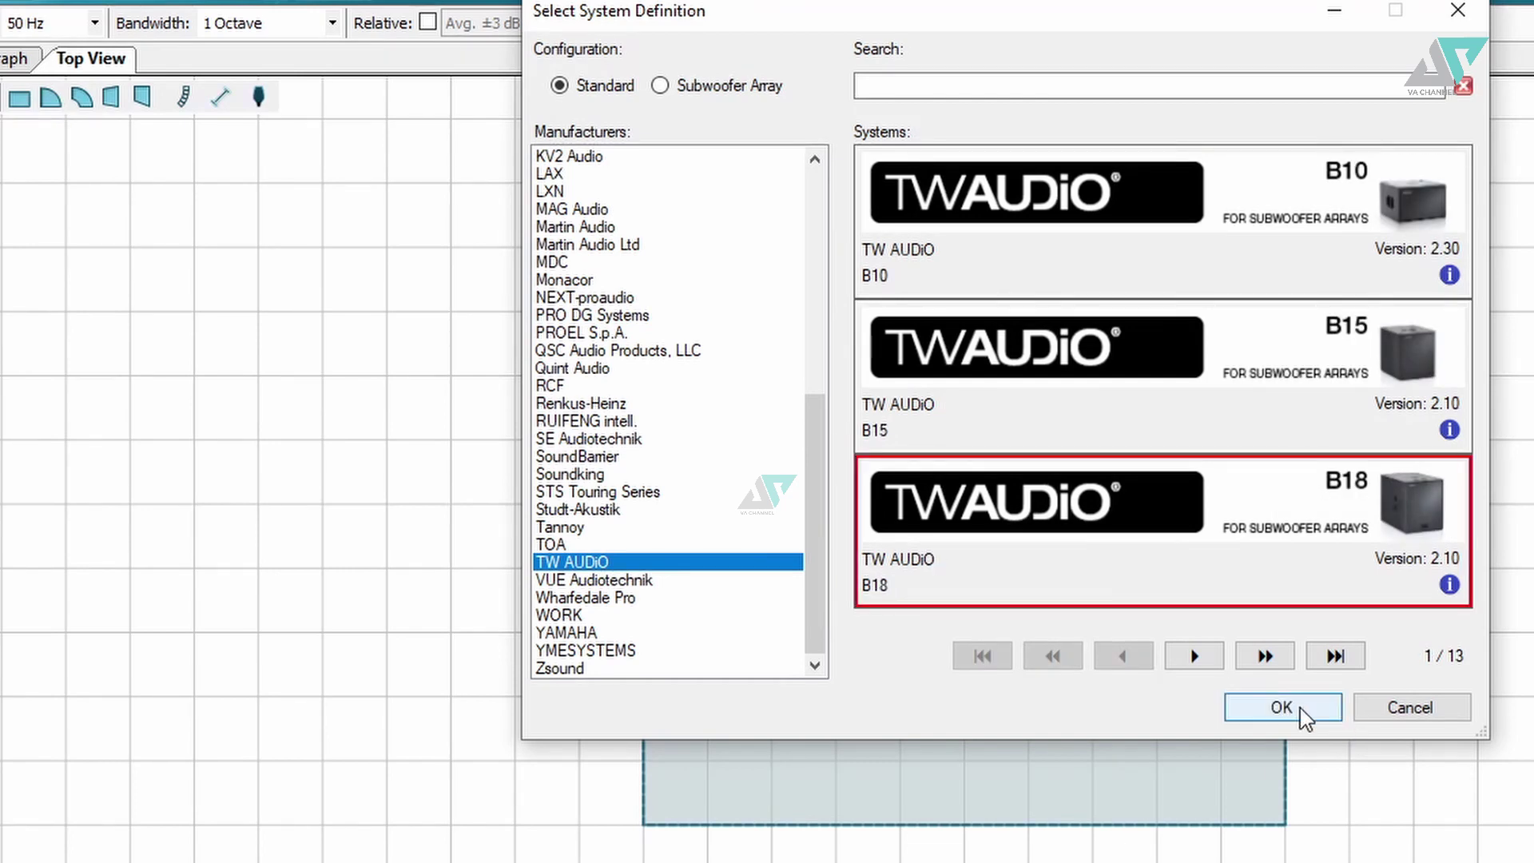
pyautogui.click(1331, 718)
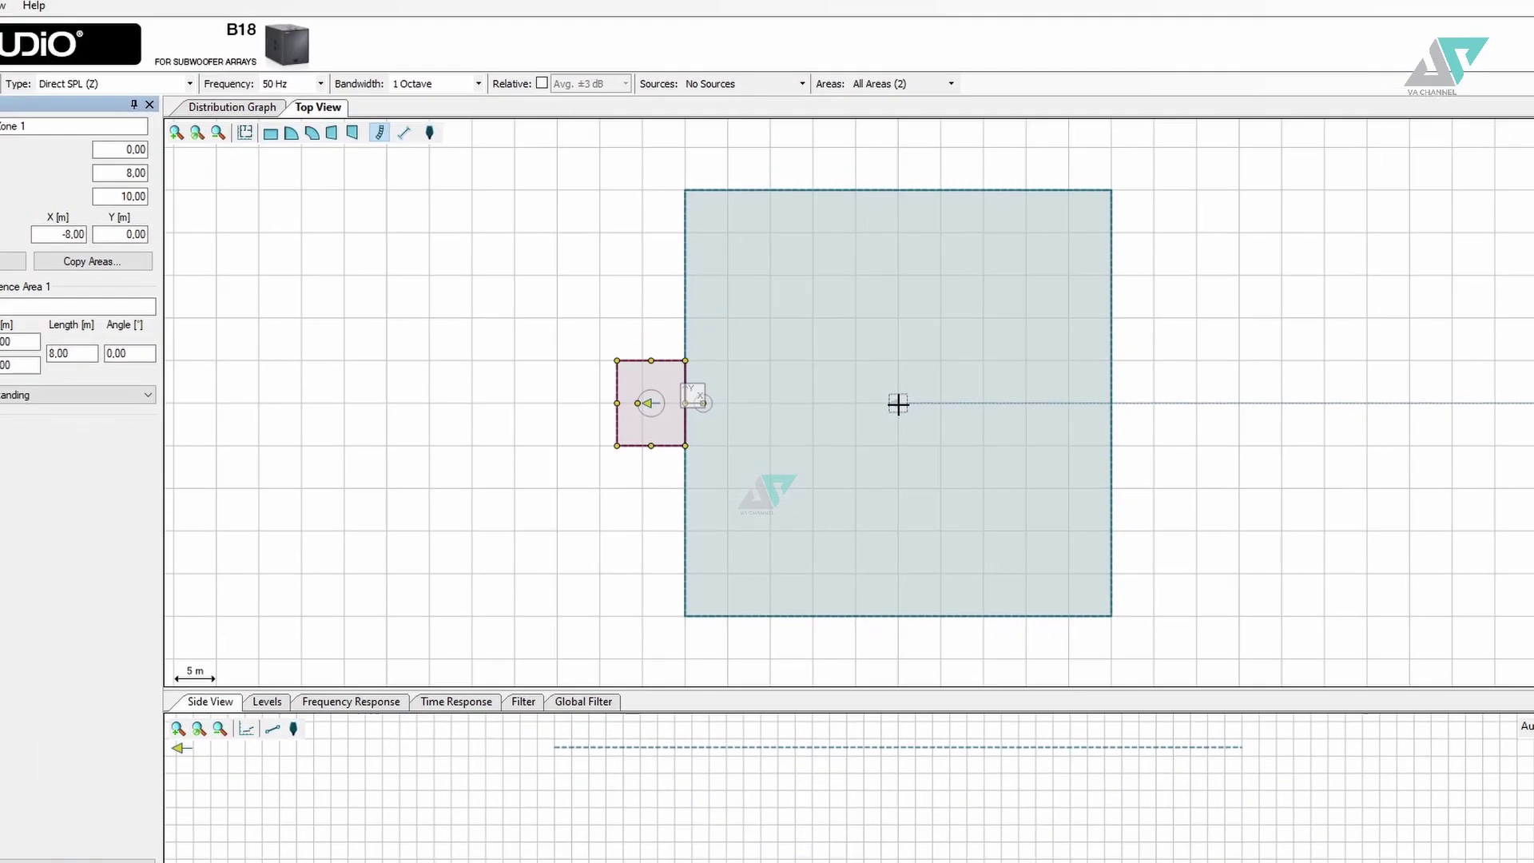
pyautogui.click(924, 443)
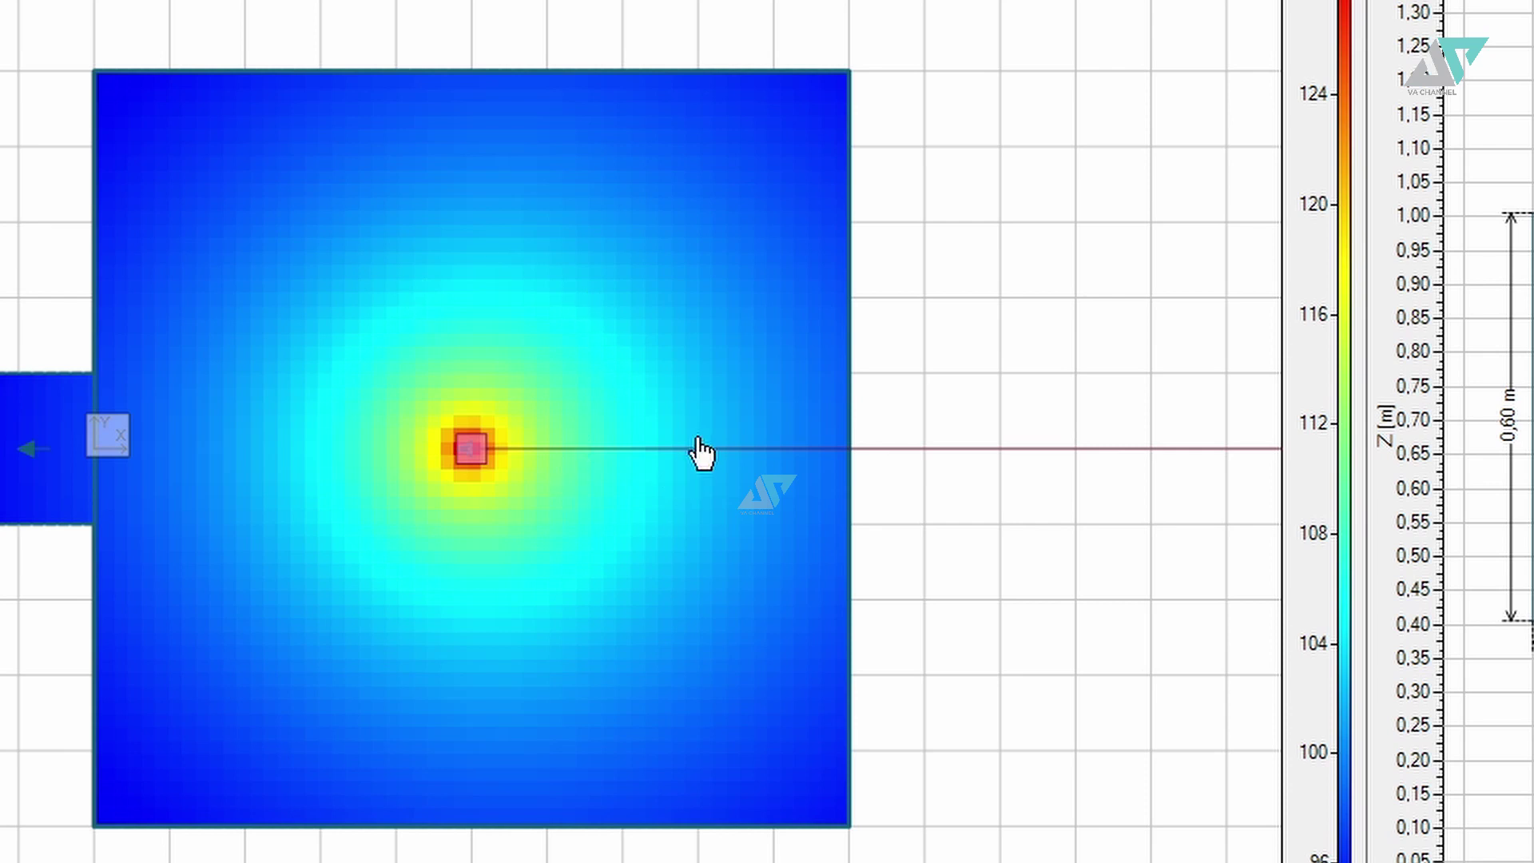
# Step: Try aiming the B18 sideways and toward the small zone, and return its aim along the positive X axis
pyautogui.moveTo(711, 448); pyautogui.dragTo(476, 151)
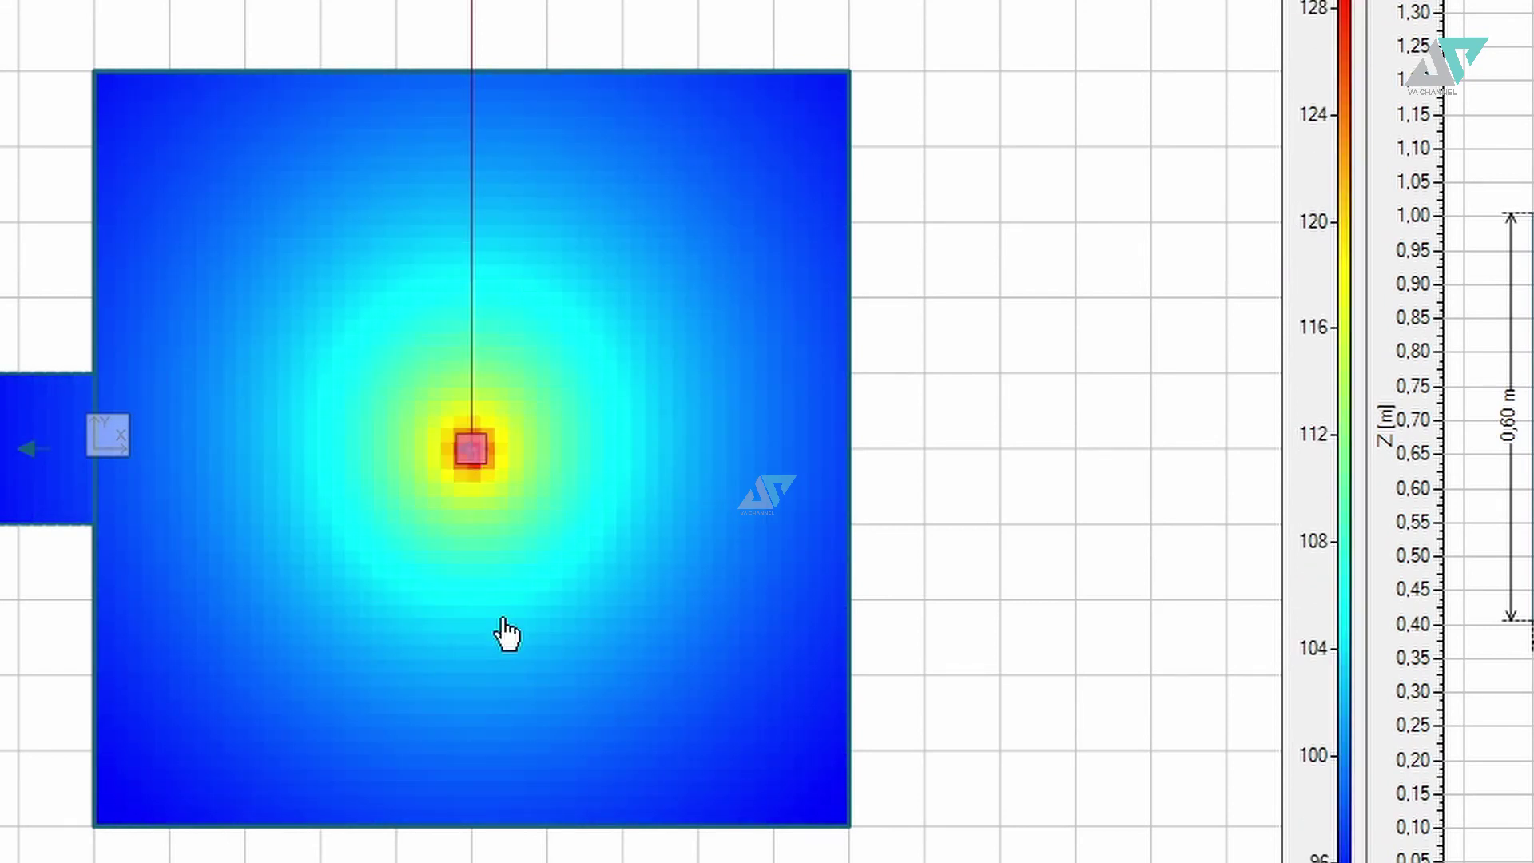
pyautogui.moveTo(455, 28); pyautogui.dragTo(64, 456)
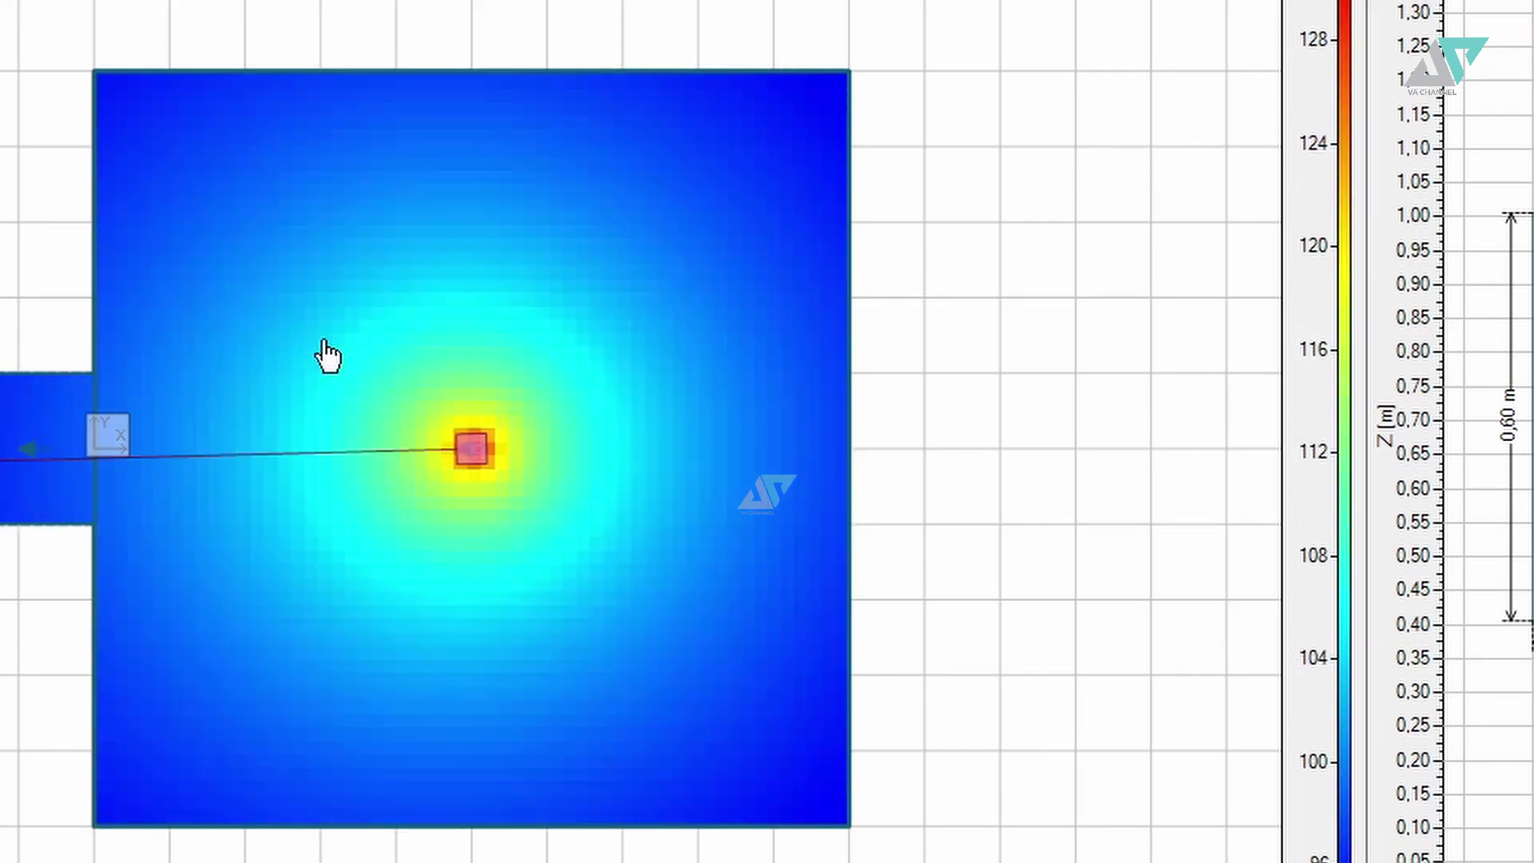
pyautogui.moveTo(64, 456); pyautogui.dragTo(685, 469)
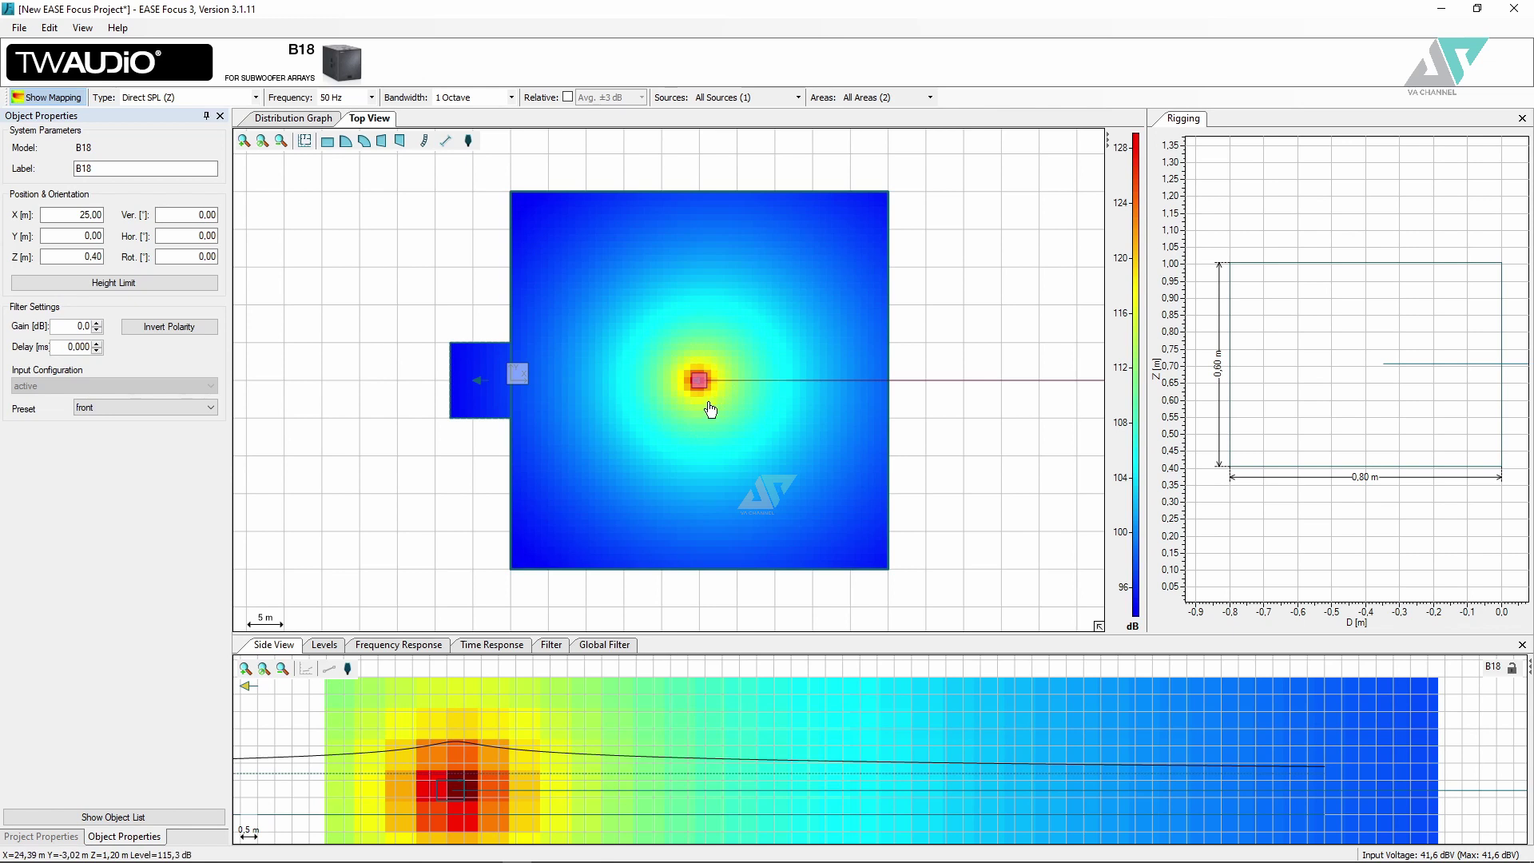
# Step: Set the mapping frequency to 100 Hz
pyautogui.click(372, 97)
pyautogui.click(340, 356)
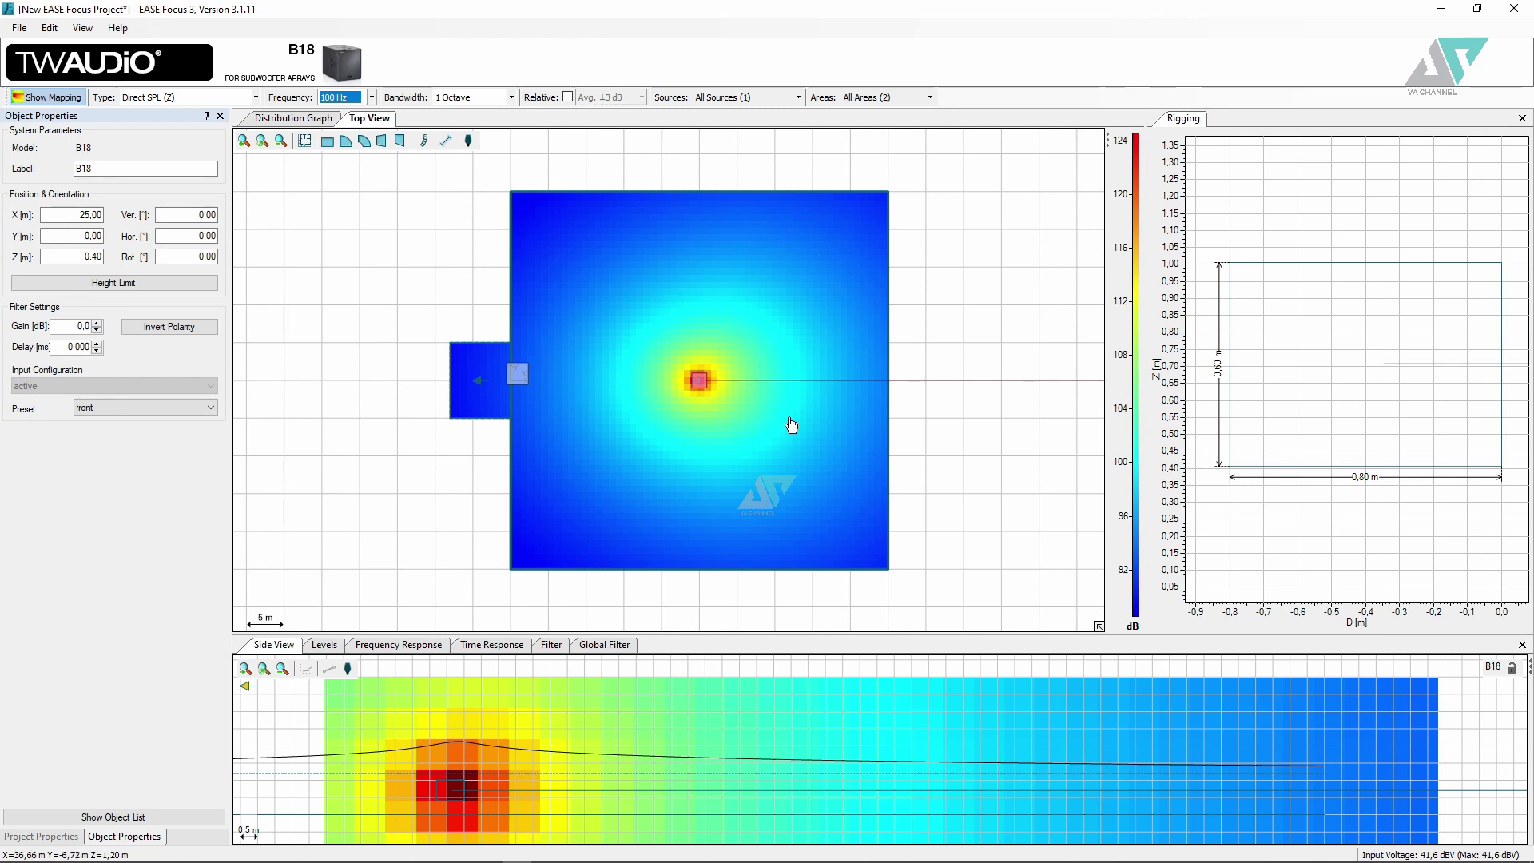
# Step: Switch to Calculator, divide 340 by 100 to work out the wavelength, and put the calculator away
pyautogui.click(543, 849)
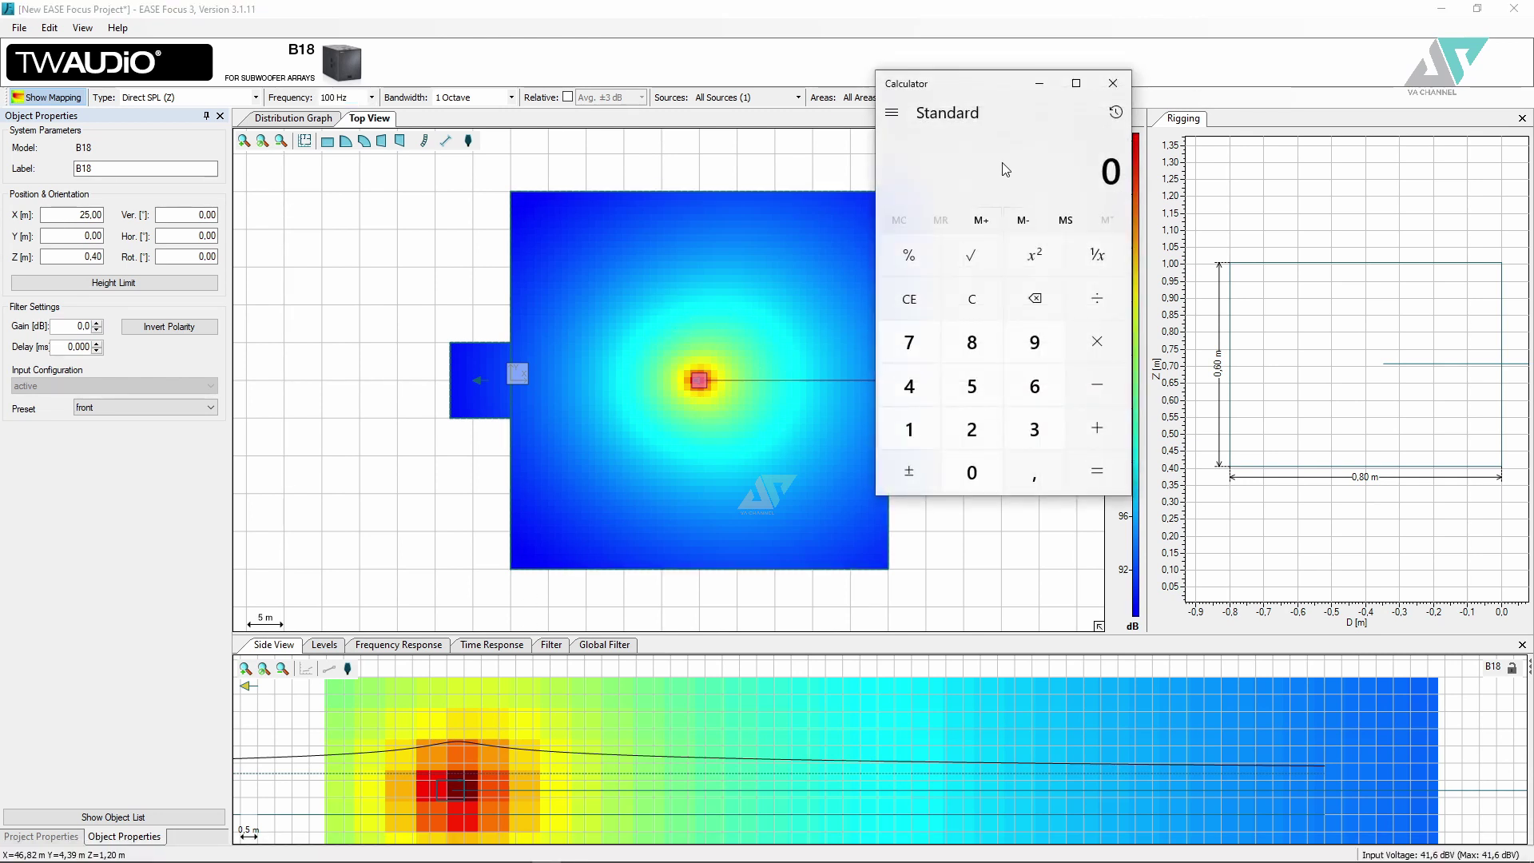
pyautogui.moveTo(999, 93); pyautogui.dragTo(1040, 100)
pyautogui.click(1076, 435)
pyautogui.click(968, 389)
pyautogui.click(1012, 479)
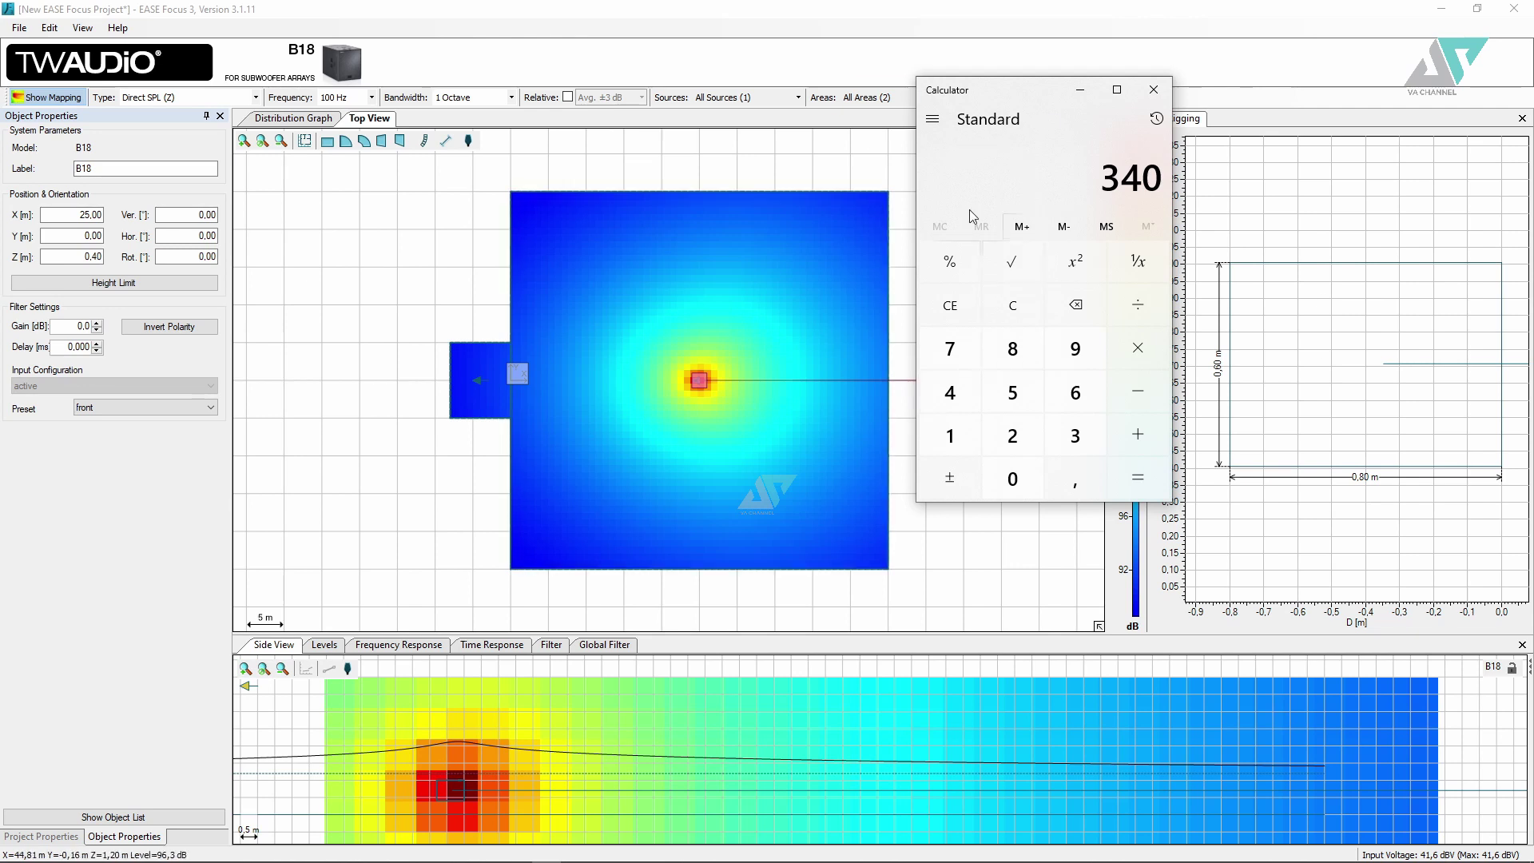
pyautogui.click(1138, 304)
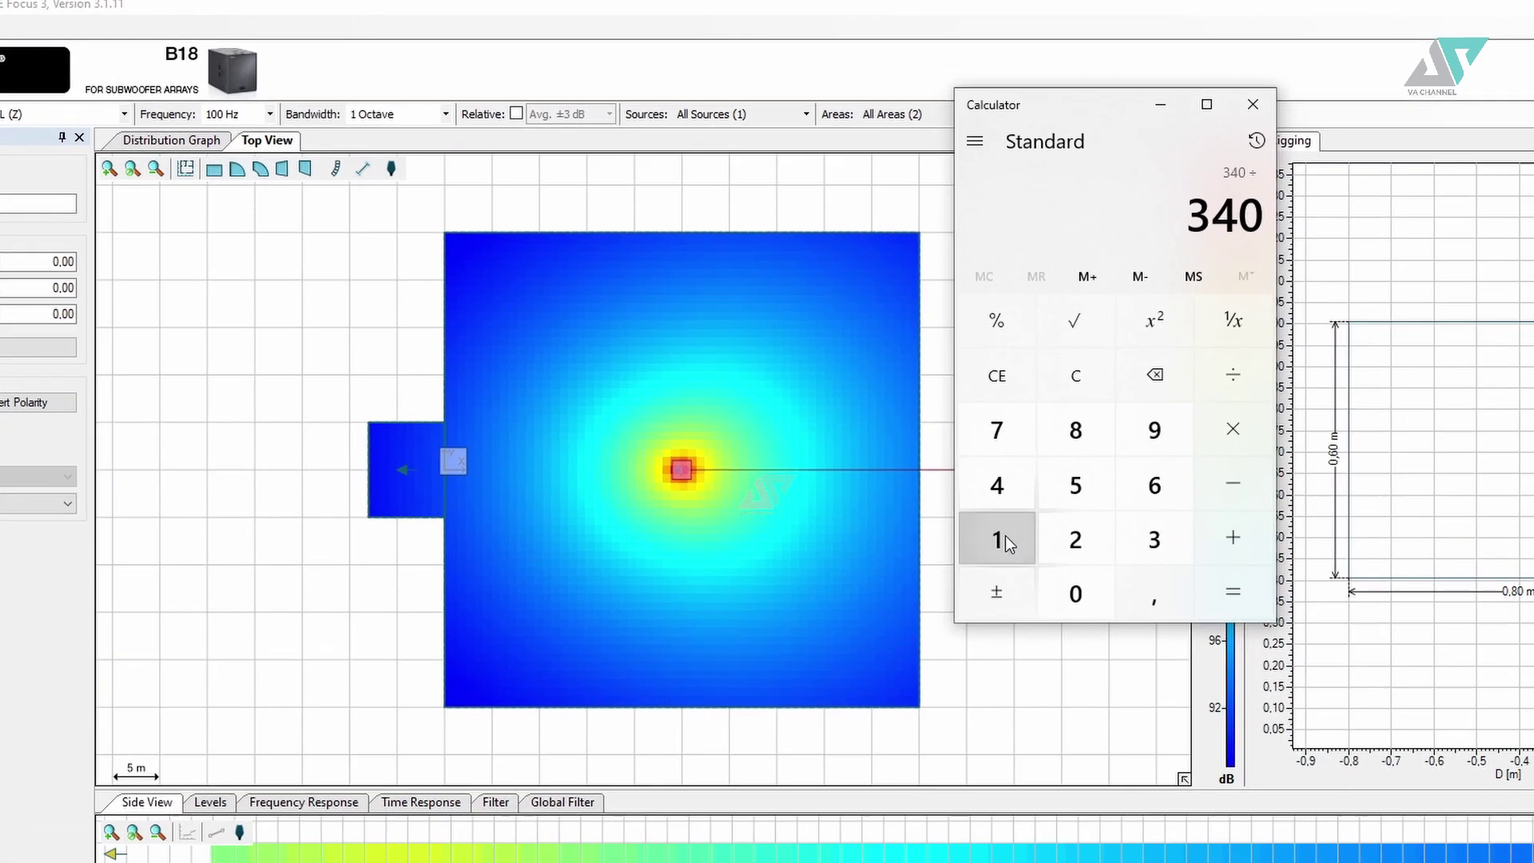
pyautogui.click(950, 436)
pyautogui.click(1012, 479)
pyautogui.click(1111, 668)
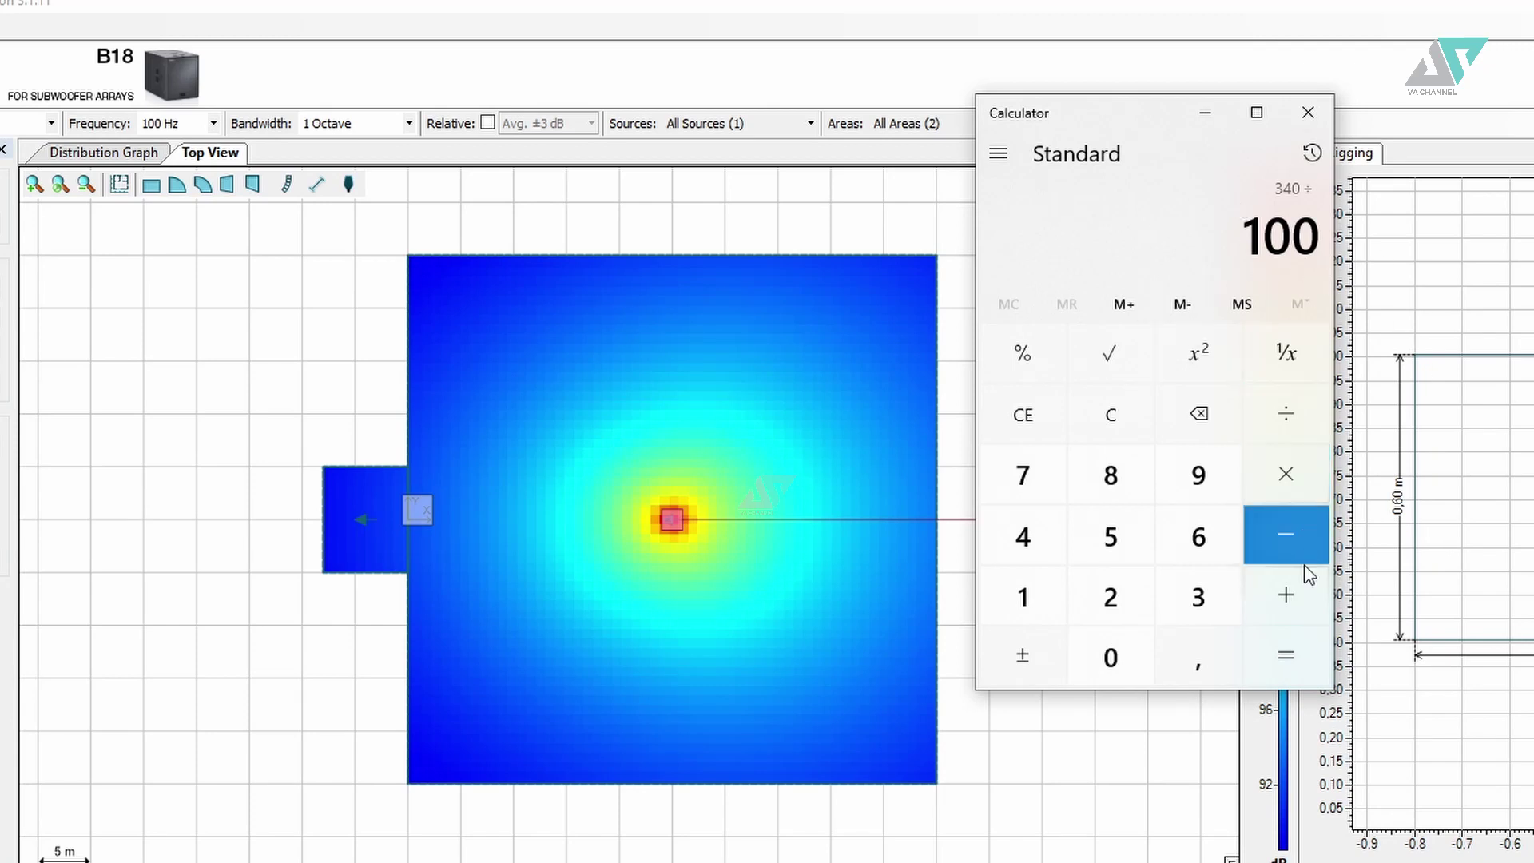
pyautogui.click(1301, 658)
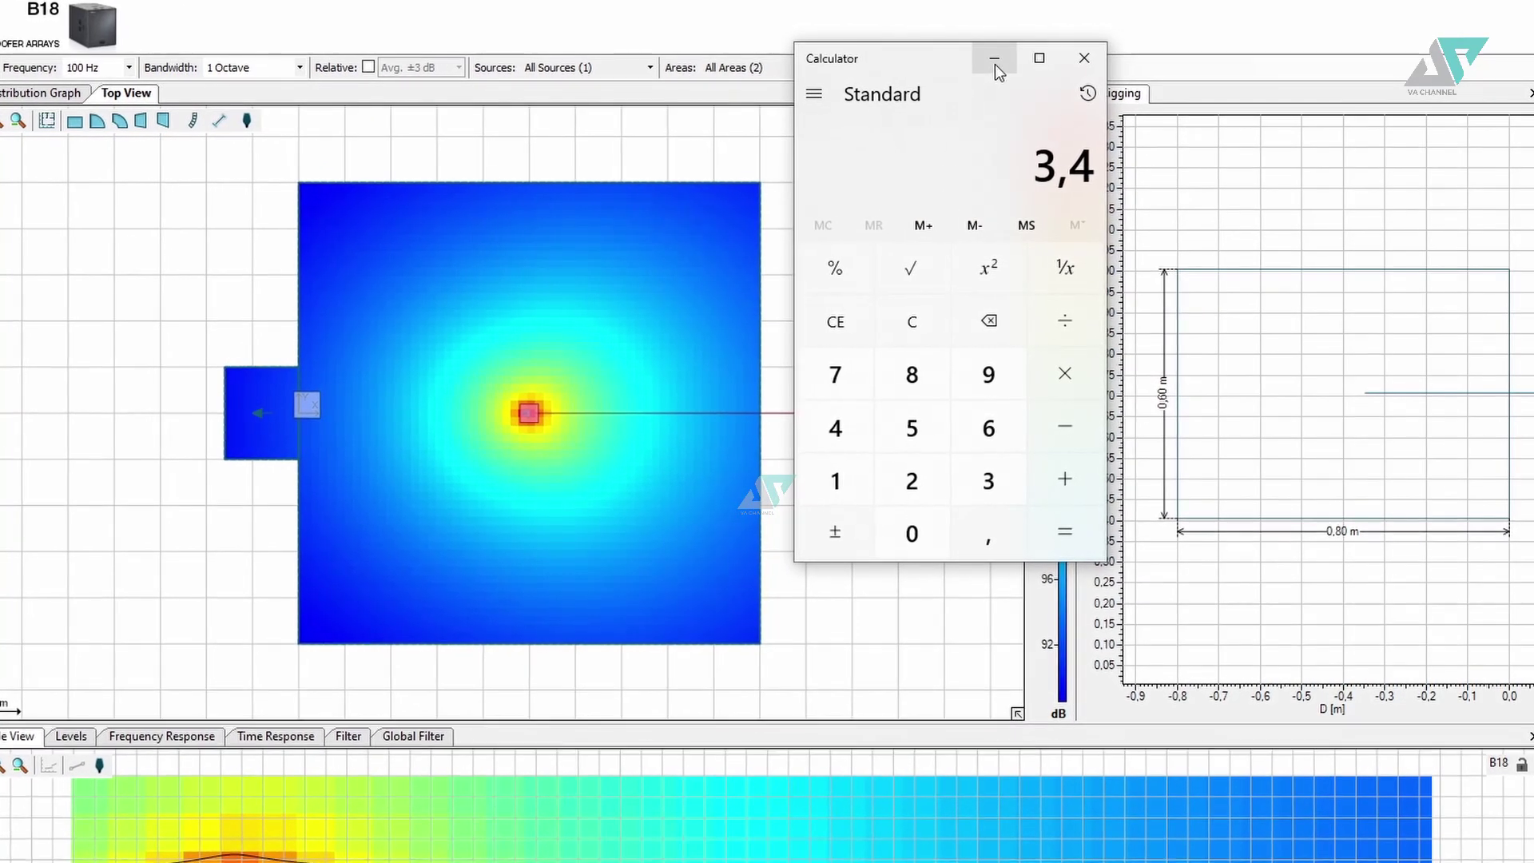
pyautogui.click(990, 64)
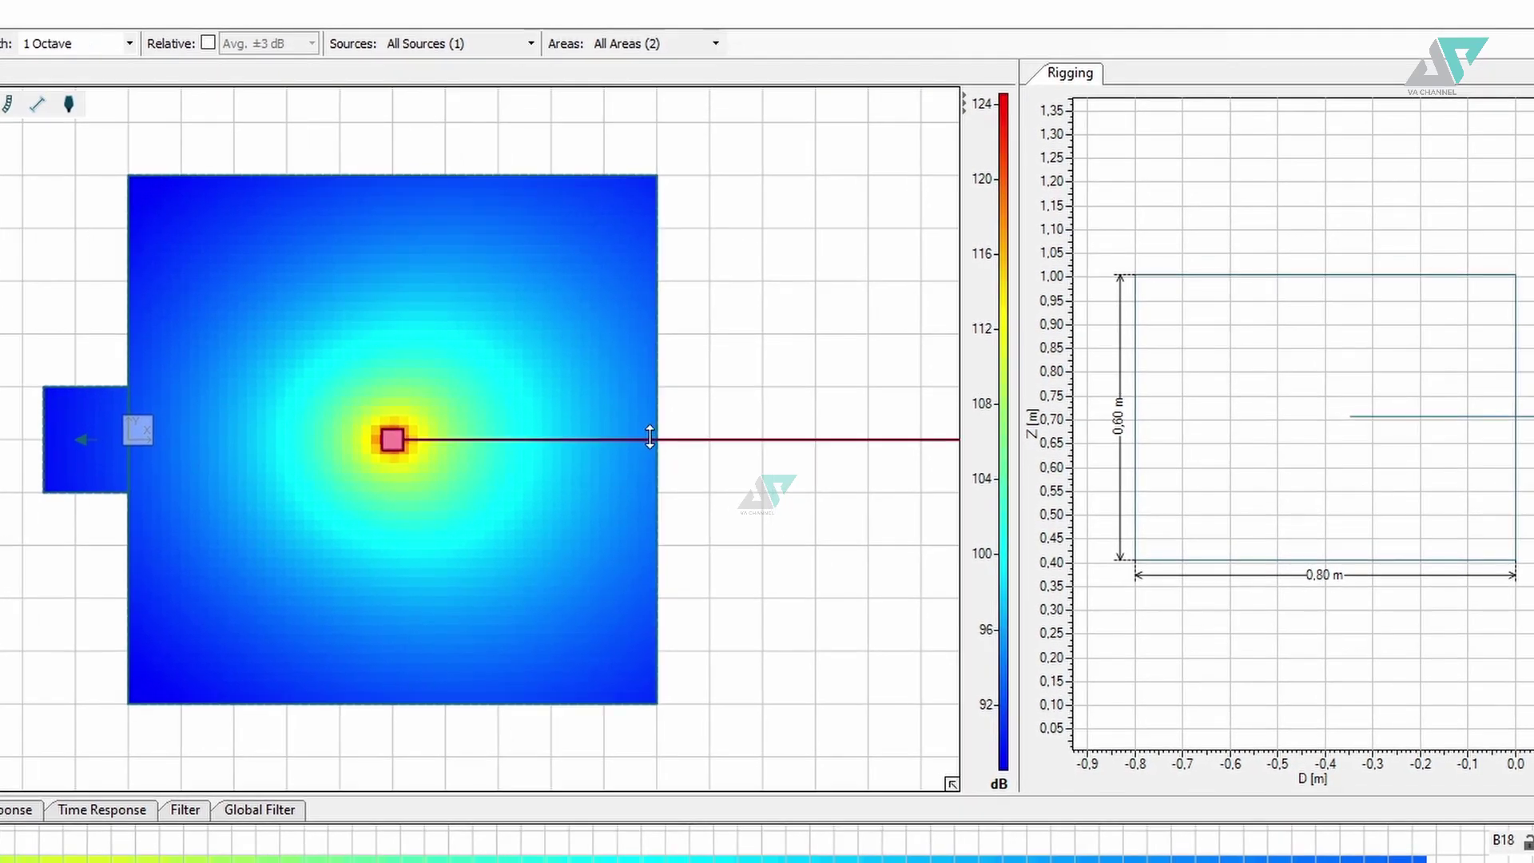
# Step: At 100 Hz, turn the B18's aim to the positive Y direction and back to positive X
pyautogui.moveTo(650, 436); pyautogui.dragTo(386, 130)
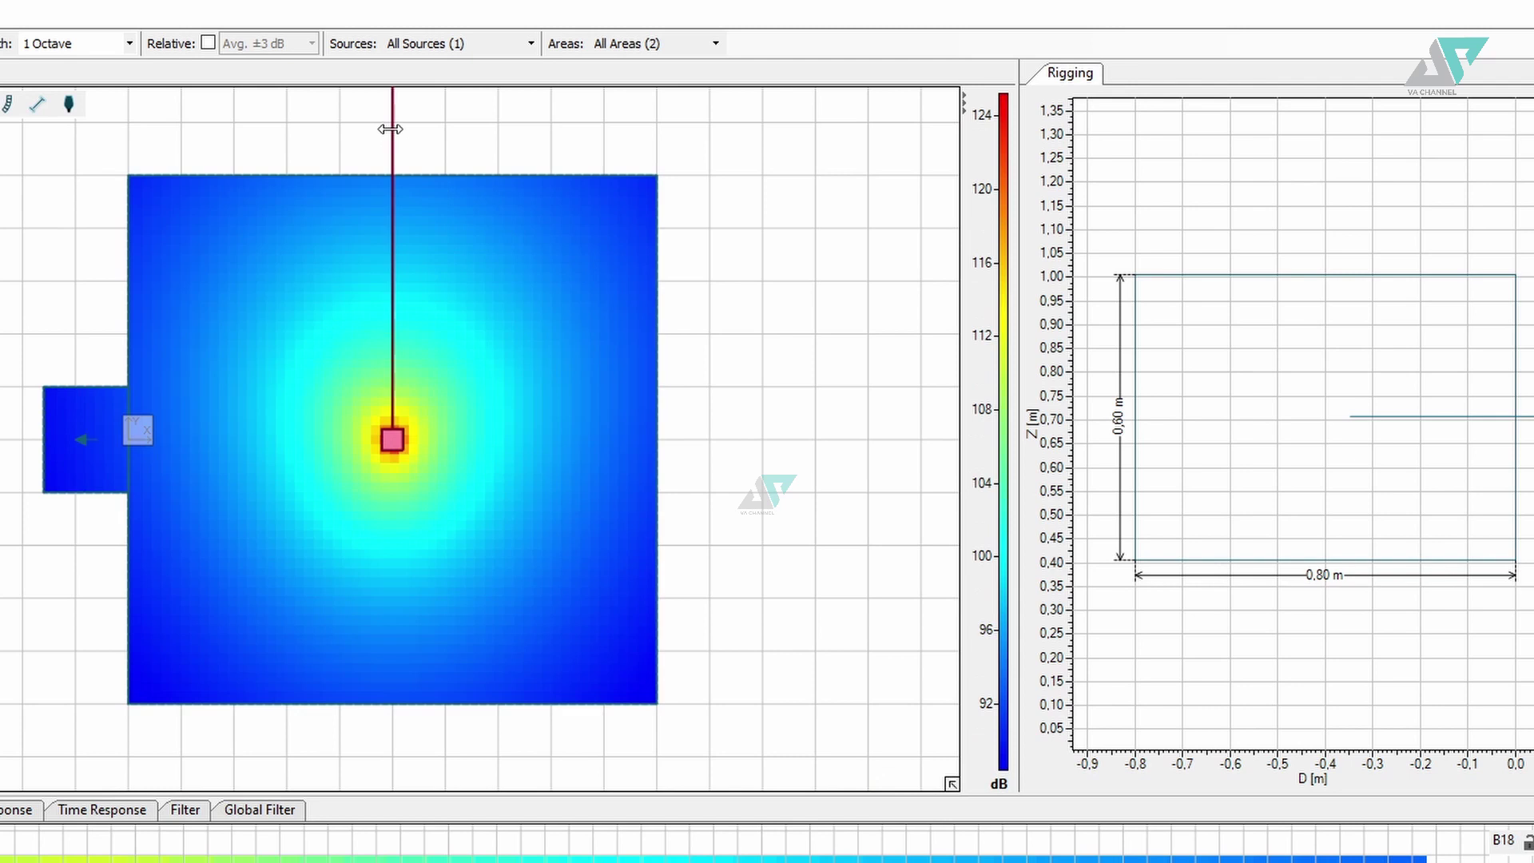
pyautogui.moveTo(393, 126); pyautogui.dragTo(751, 441)
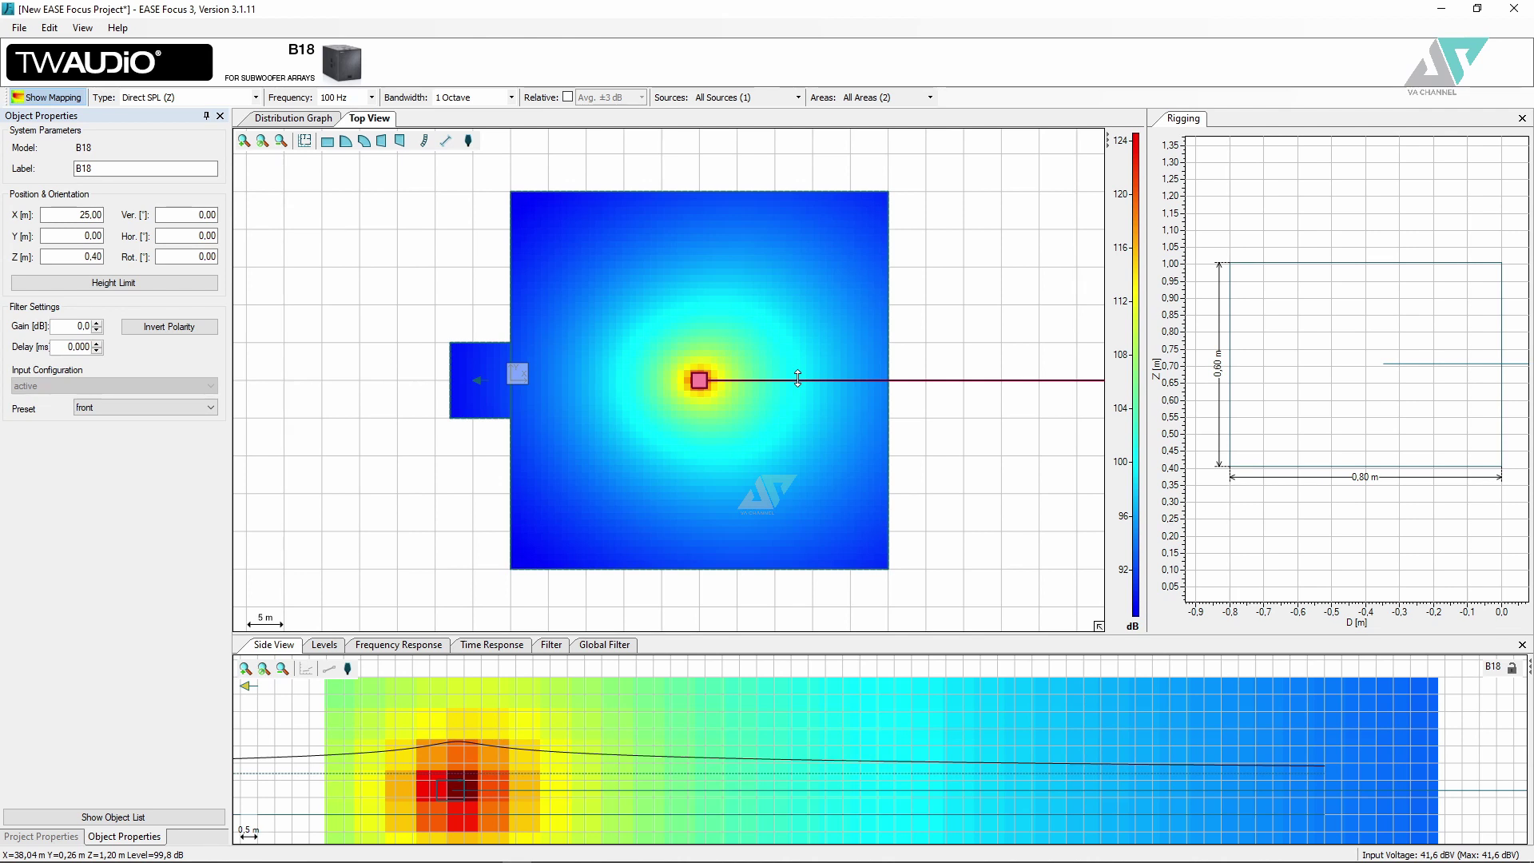
# Step: Move the B18 to the origin, at the middle of the large zone's front edge beside the small zone
pyautogui.moveTo(699, 380); pyautogui.dragTo(511, 381)
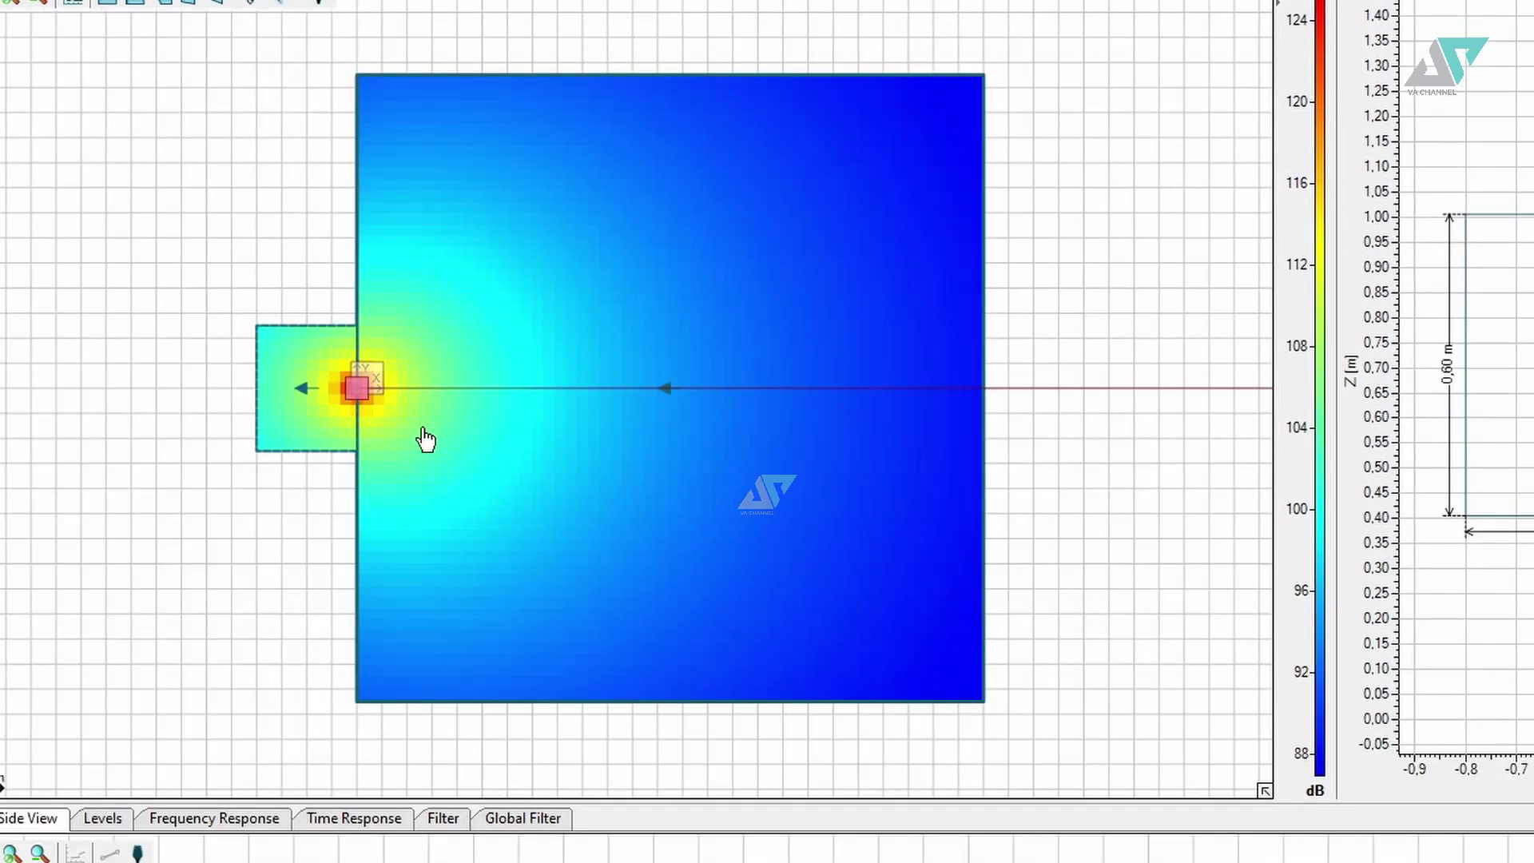
pyautogui.click(357, 388)
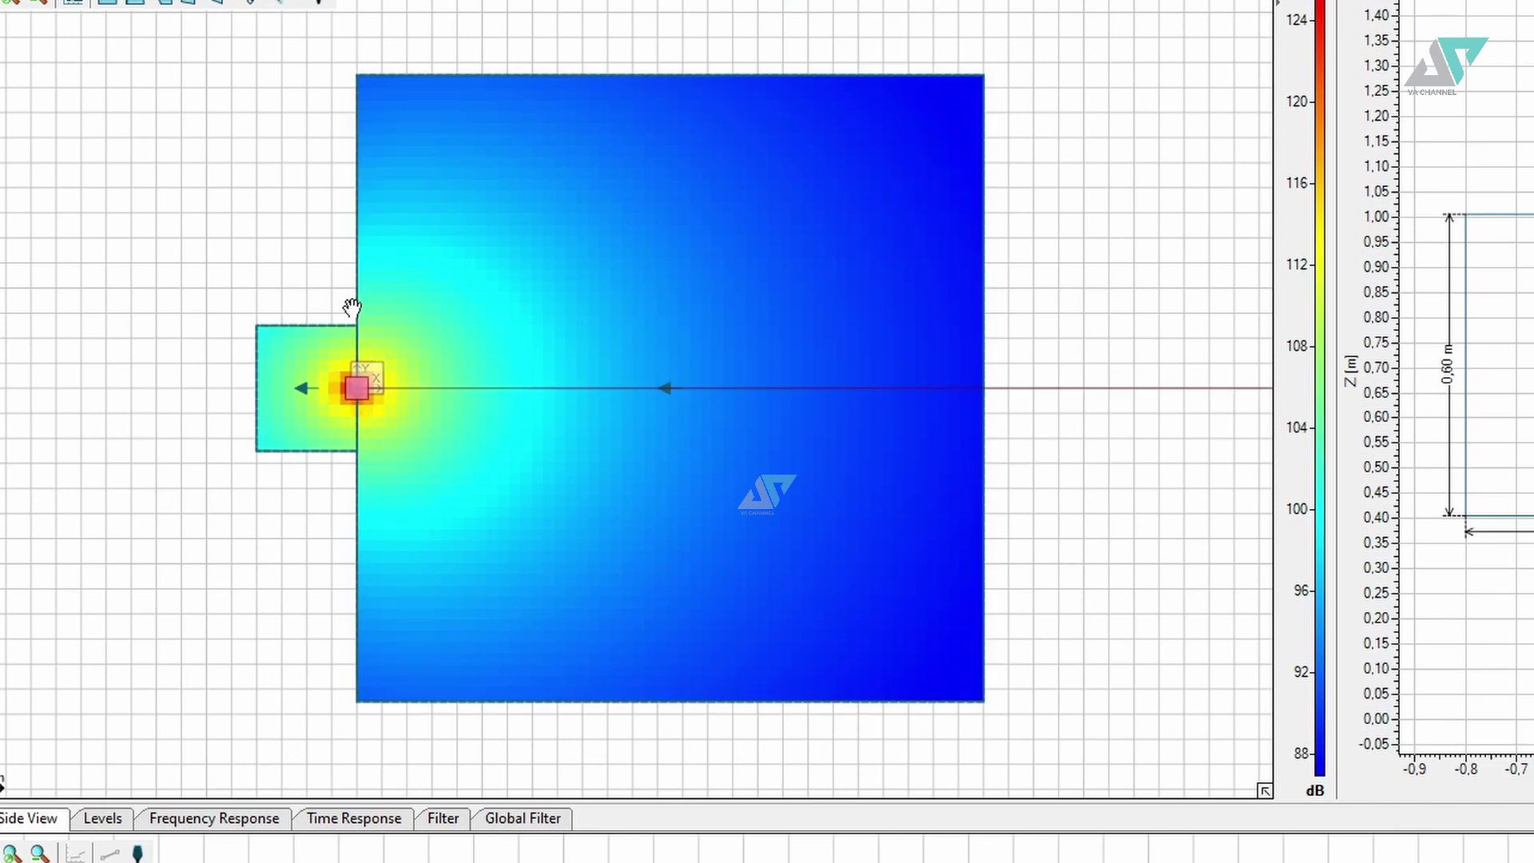
# Step: Move the B18 along the large zone's front edge to X 0, Y -6 m, beside the small zone's corner
pyautogui.click(313, 386)
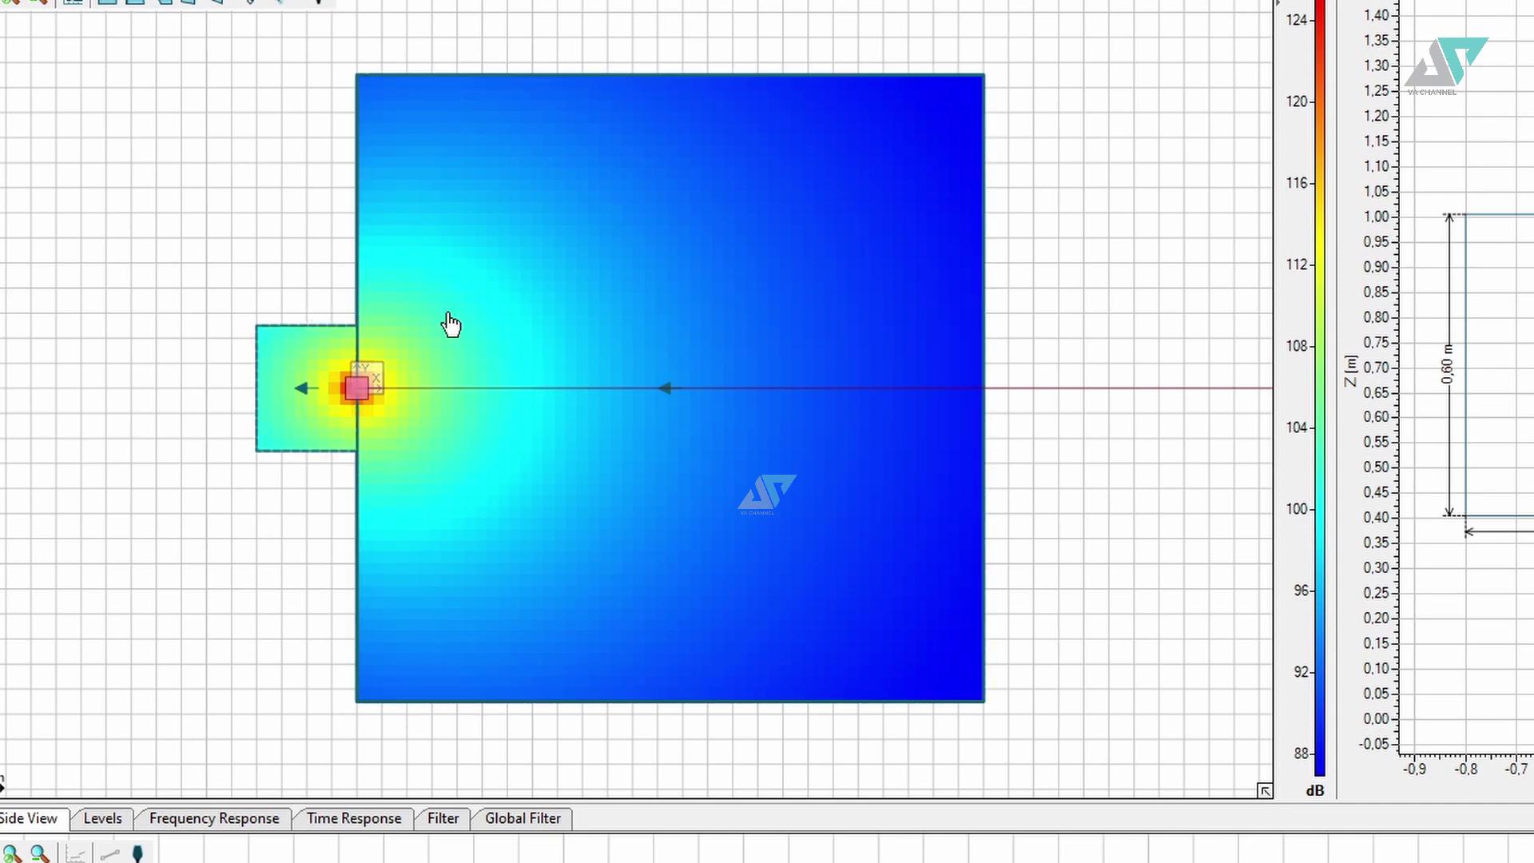
pyautogui.scroll(5, 359, 389)
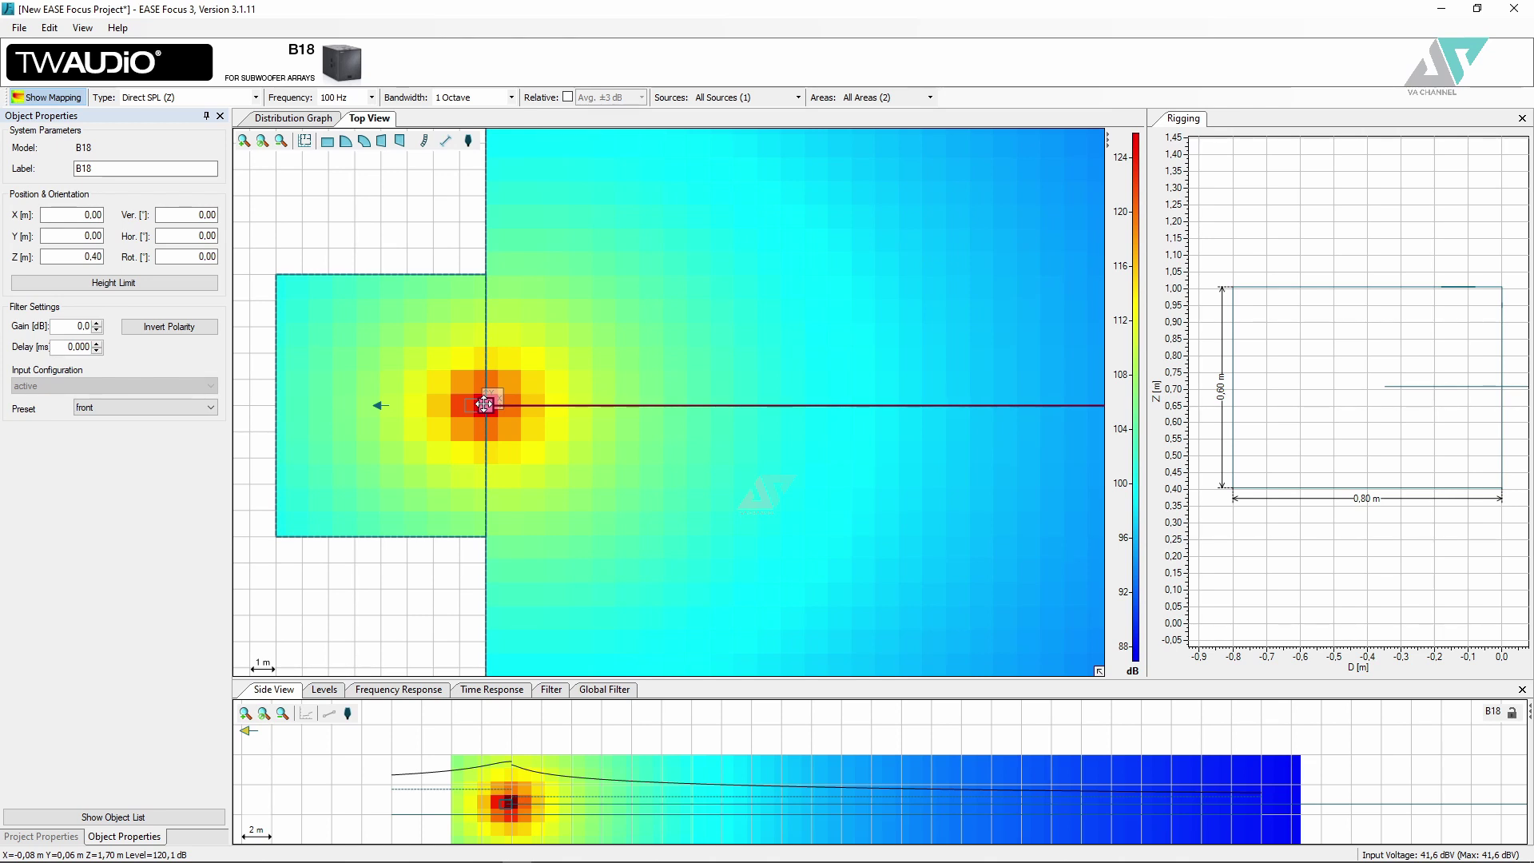
pyautogui.scroll(-4, 493, 514)
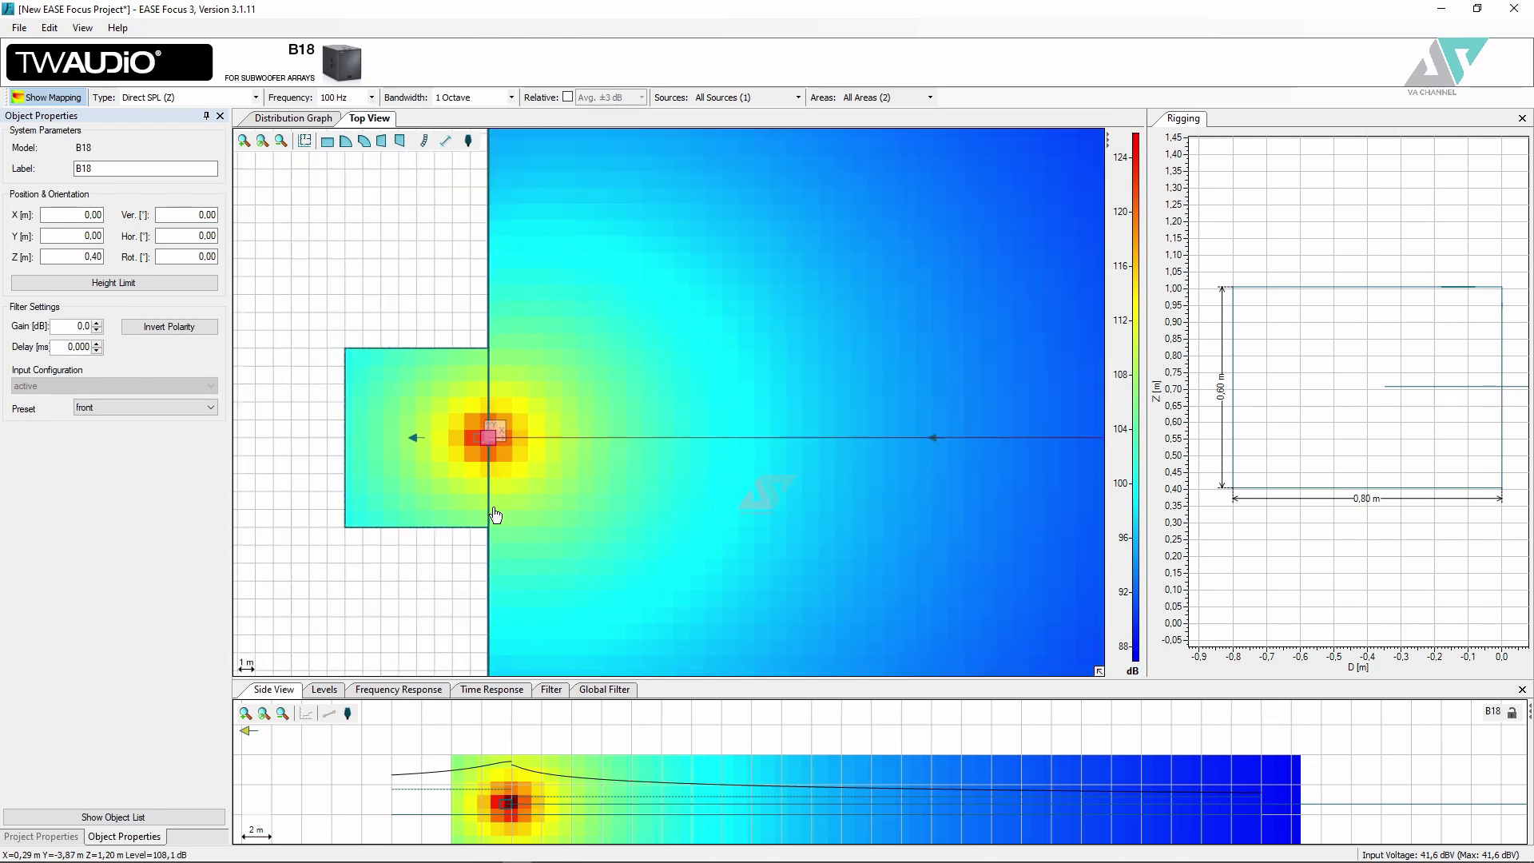
pyautogui.click(263, 141)
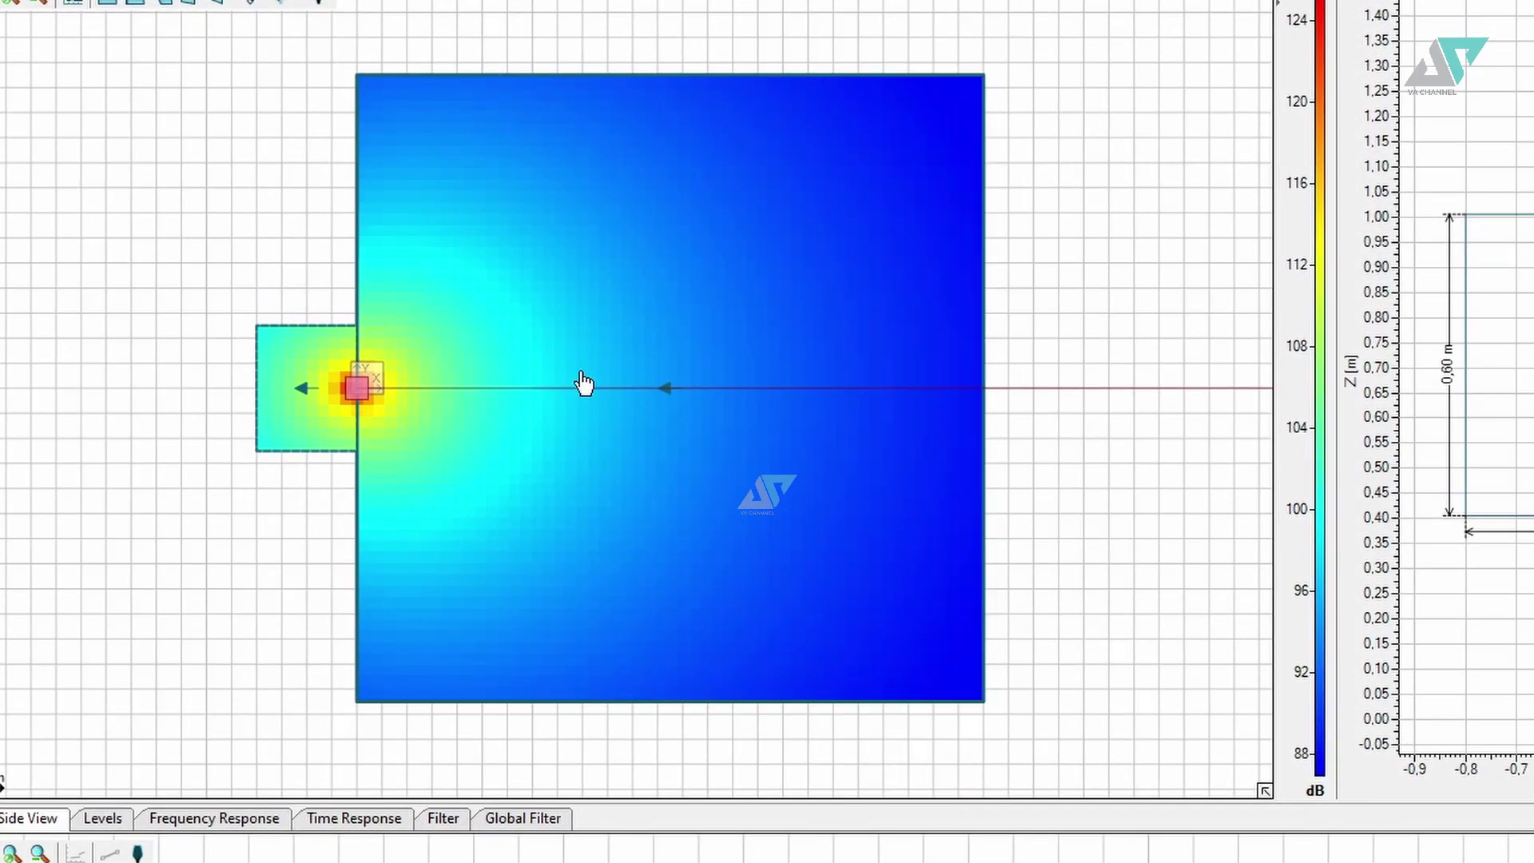
pyautogui.click(353, 388)
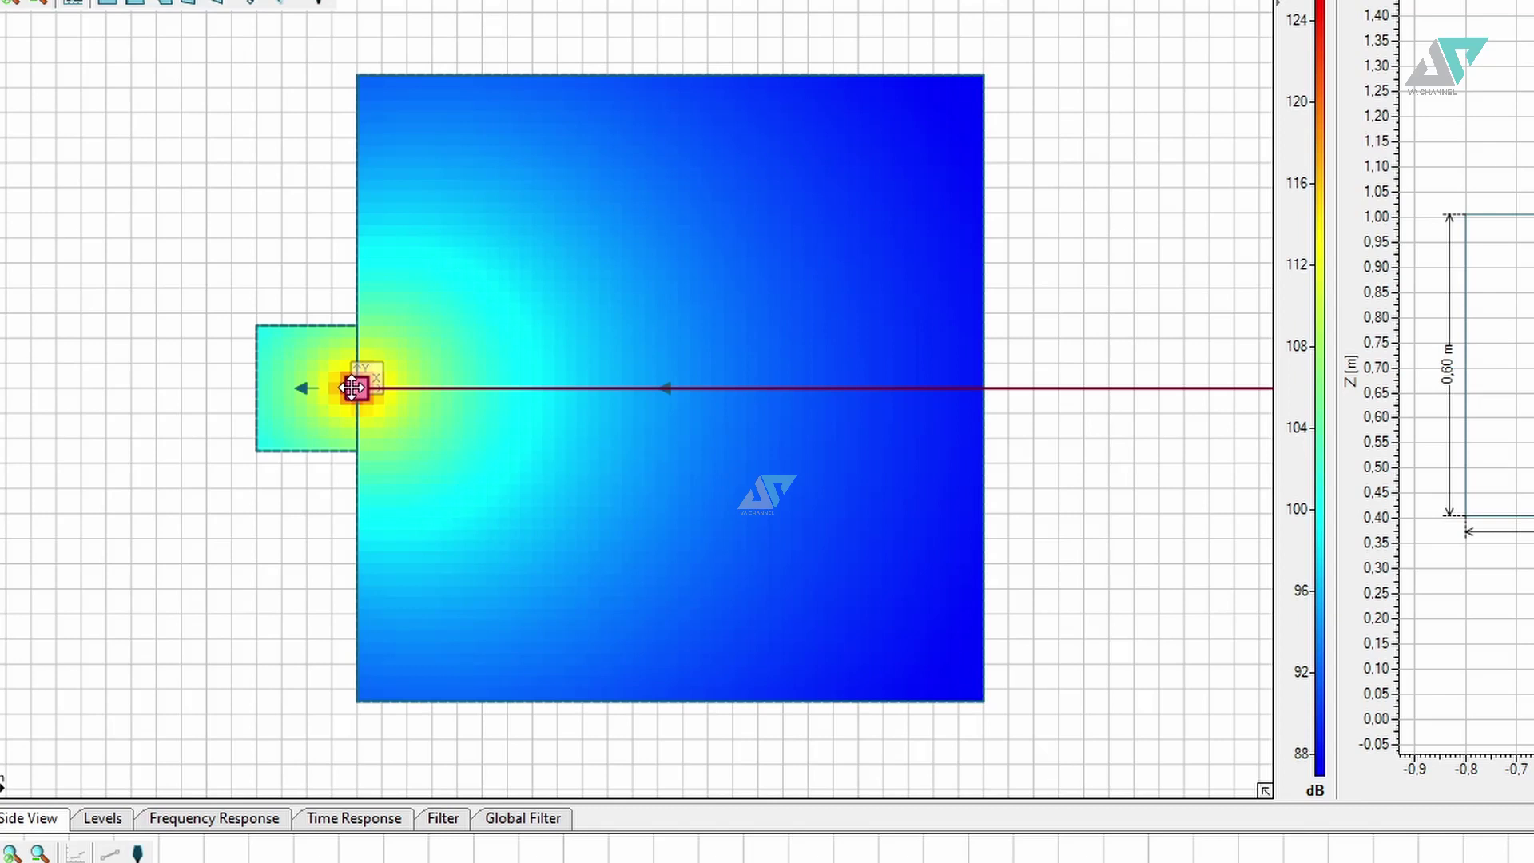
pyautogui.moveTo(355, 388); pyautogui.dragTo(357, 462)
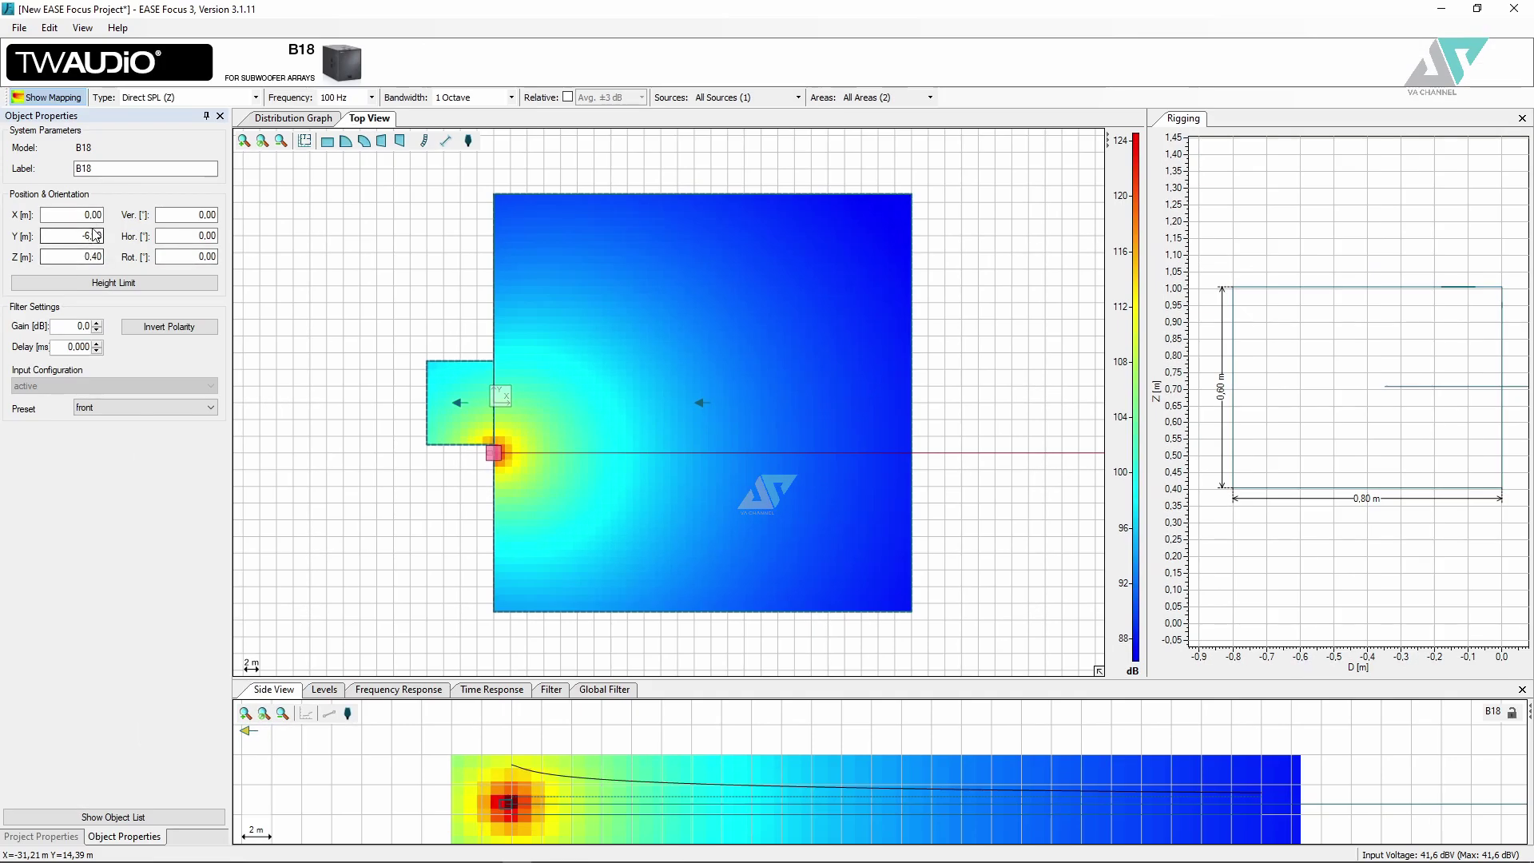
# Step: Duplicate the B18 subwoofer, placing the copy near the small zone's opposite front corner
pyautogui.rightClick(493, 453)
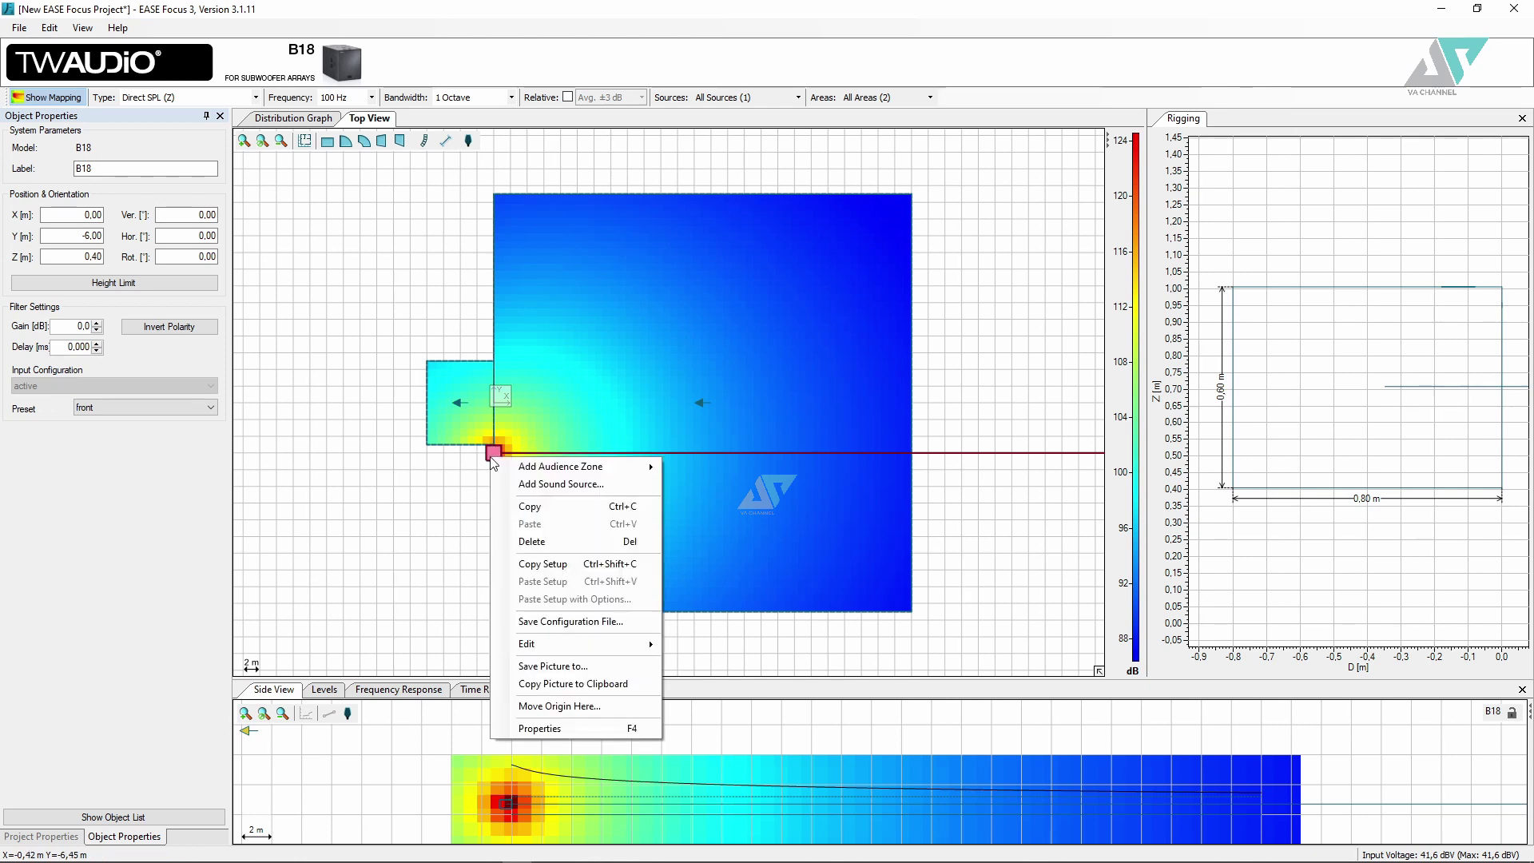
pyautogui.click(544, 515)
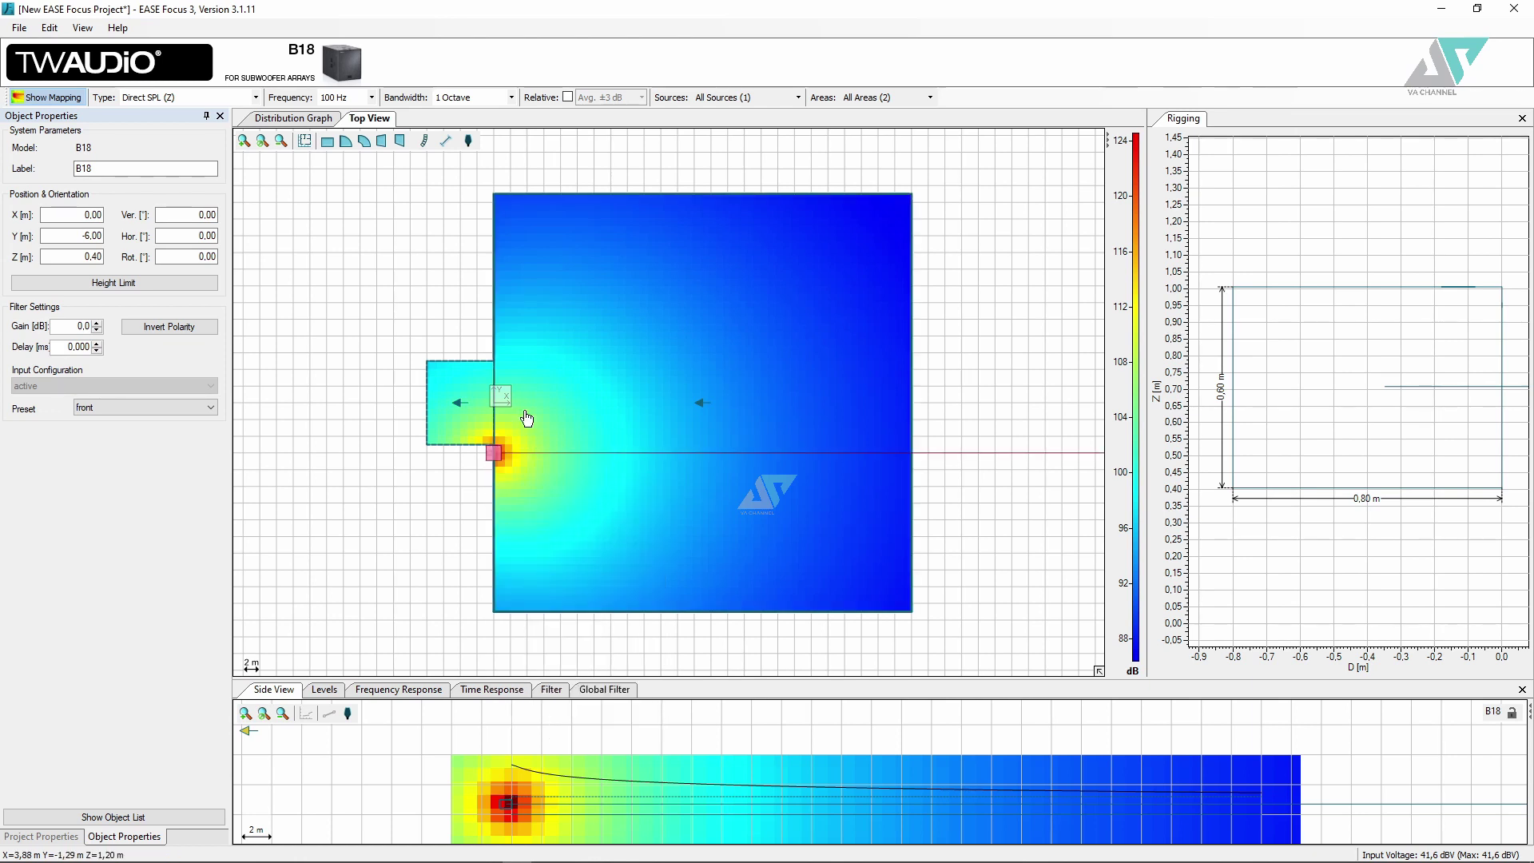
pyautogui.rightClick(490, 357)
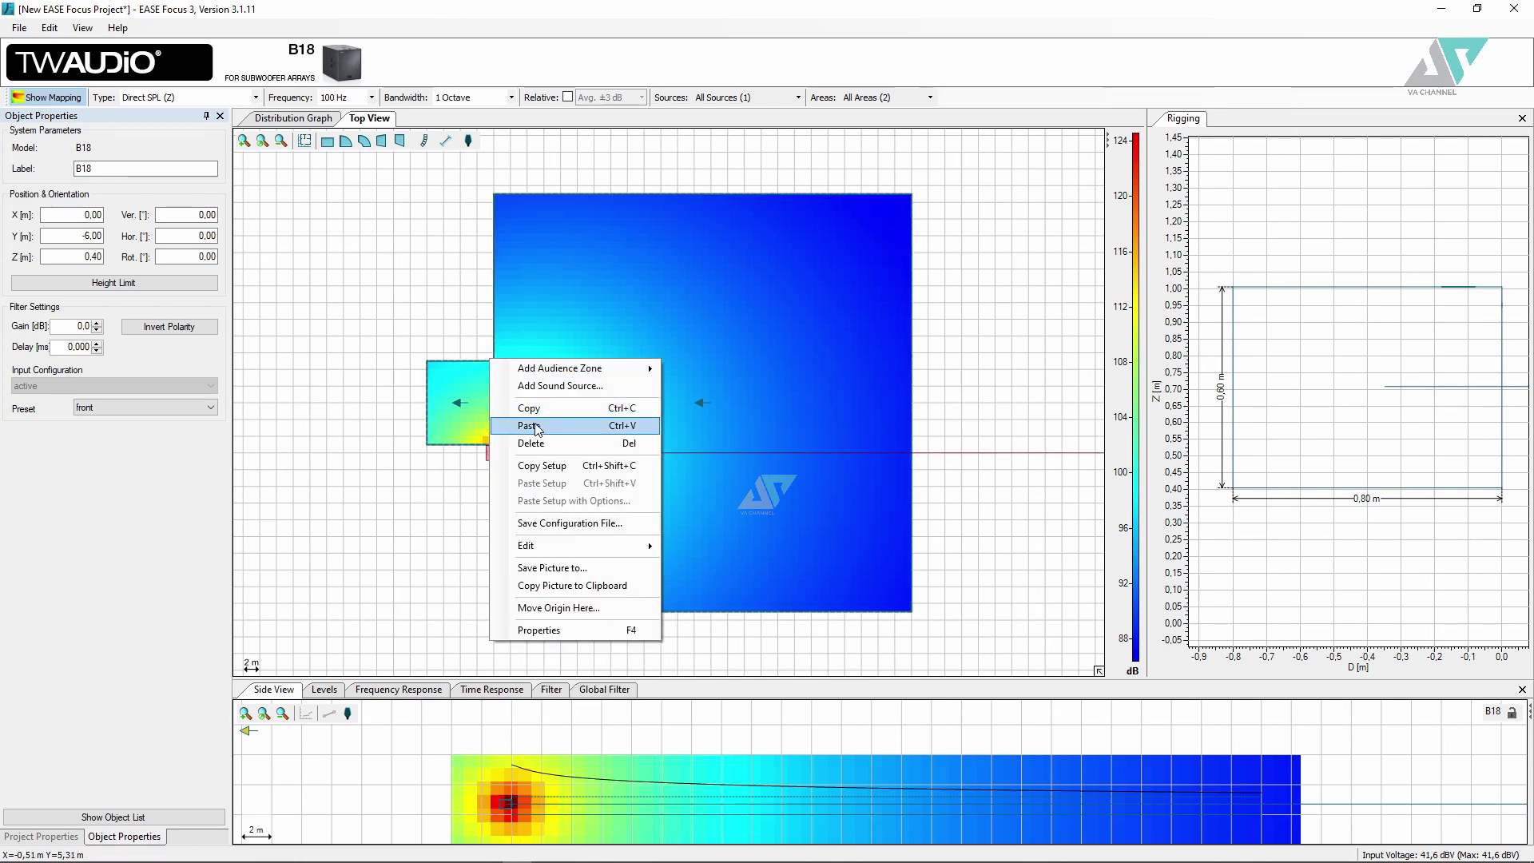
pyautogui.click(539, 426)
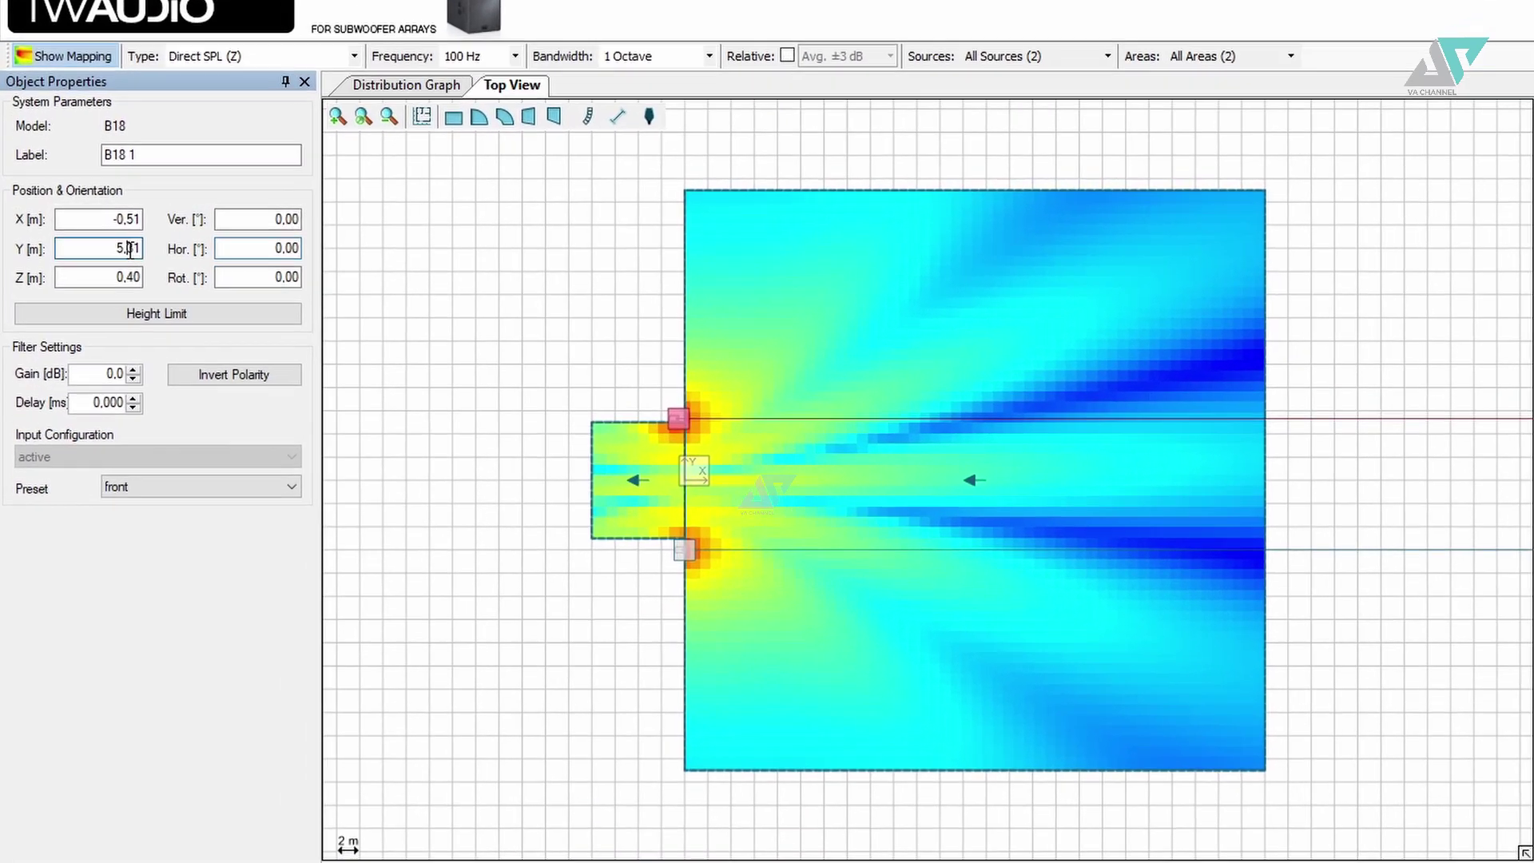
# Step: Set the copied B18's position to Y 6 m and X 0 m, mirroring the original
pyautogui.doubleClick(130, 248)
pyautogui.write('6')
pyautogui.press('Return')
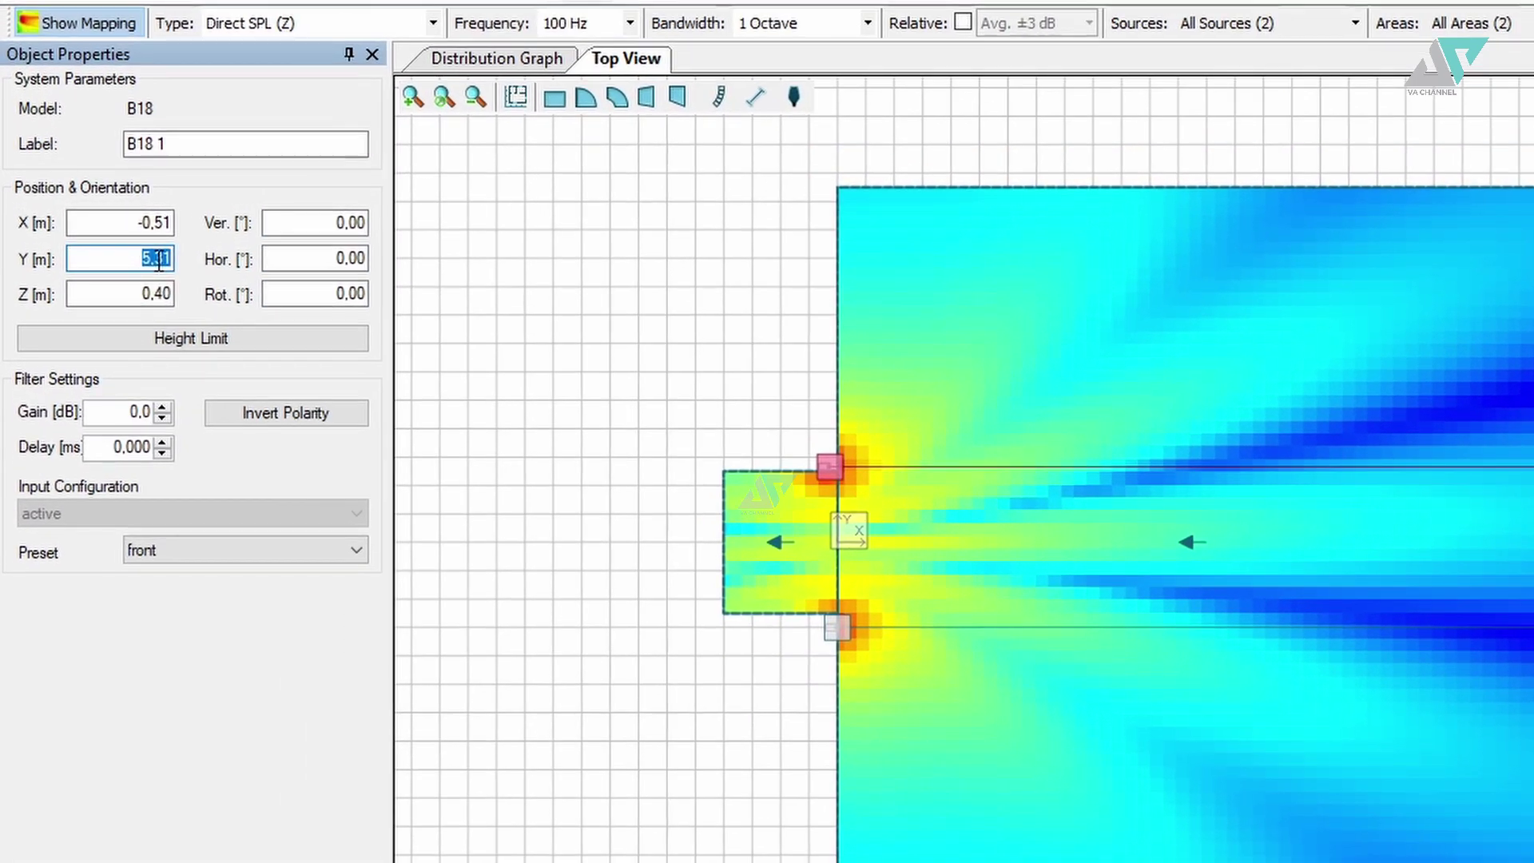
pyautogui.doubleClick(163, 223)
pyautogui.write('0')
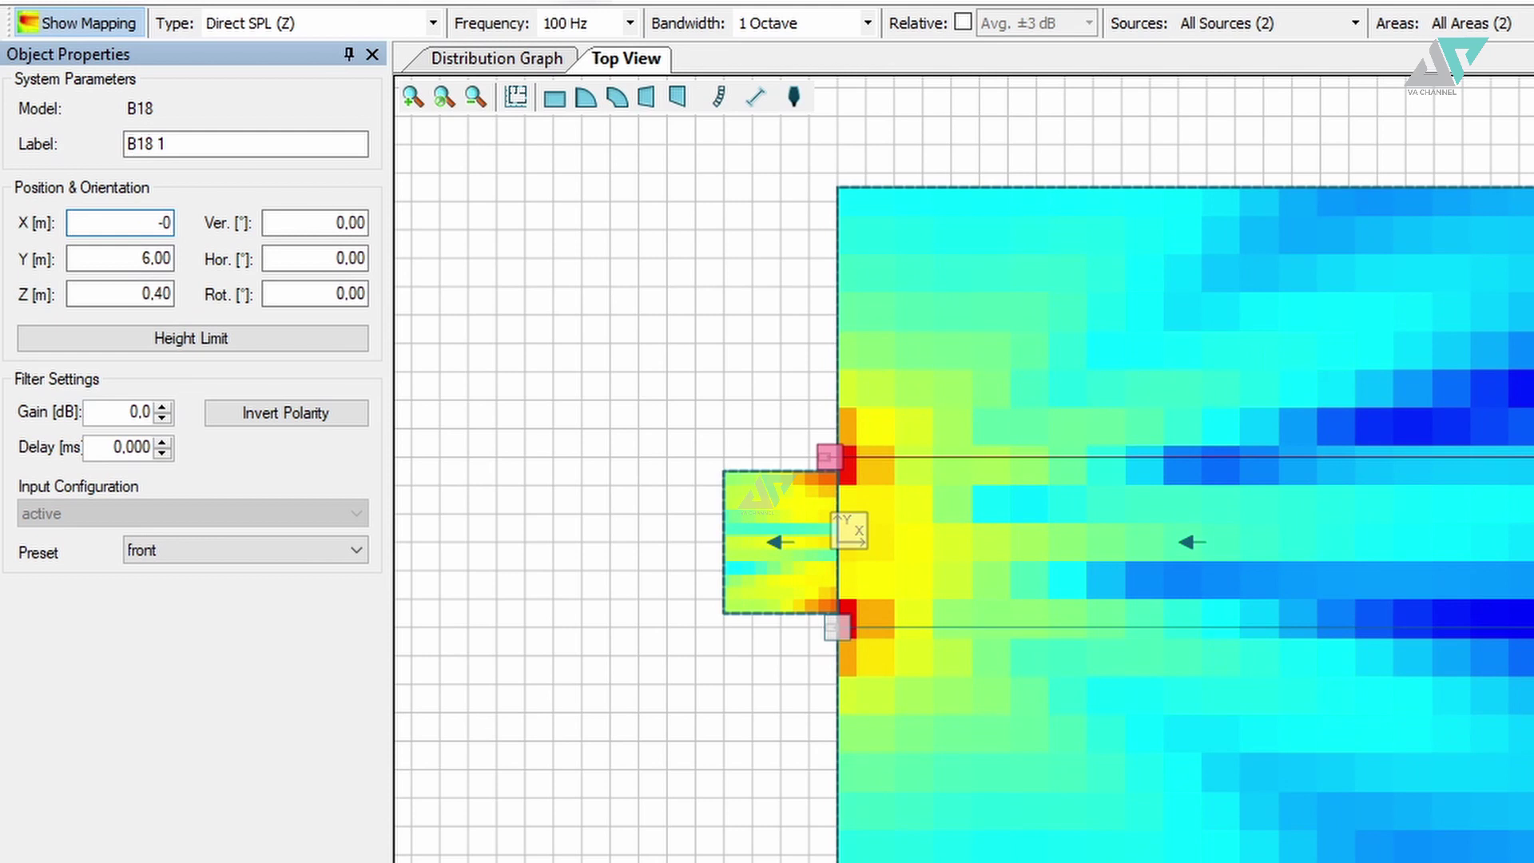
pyautogui.press('Return')
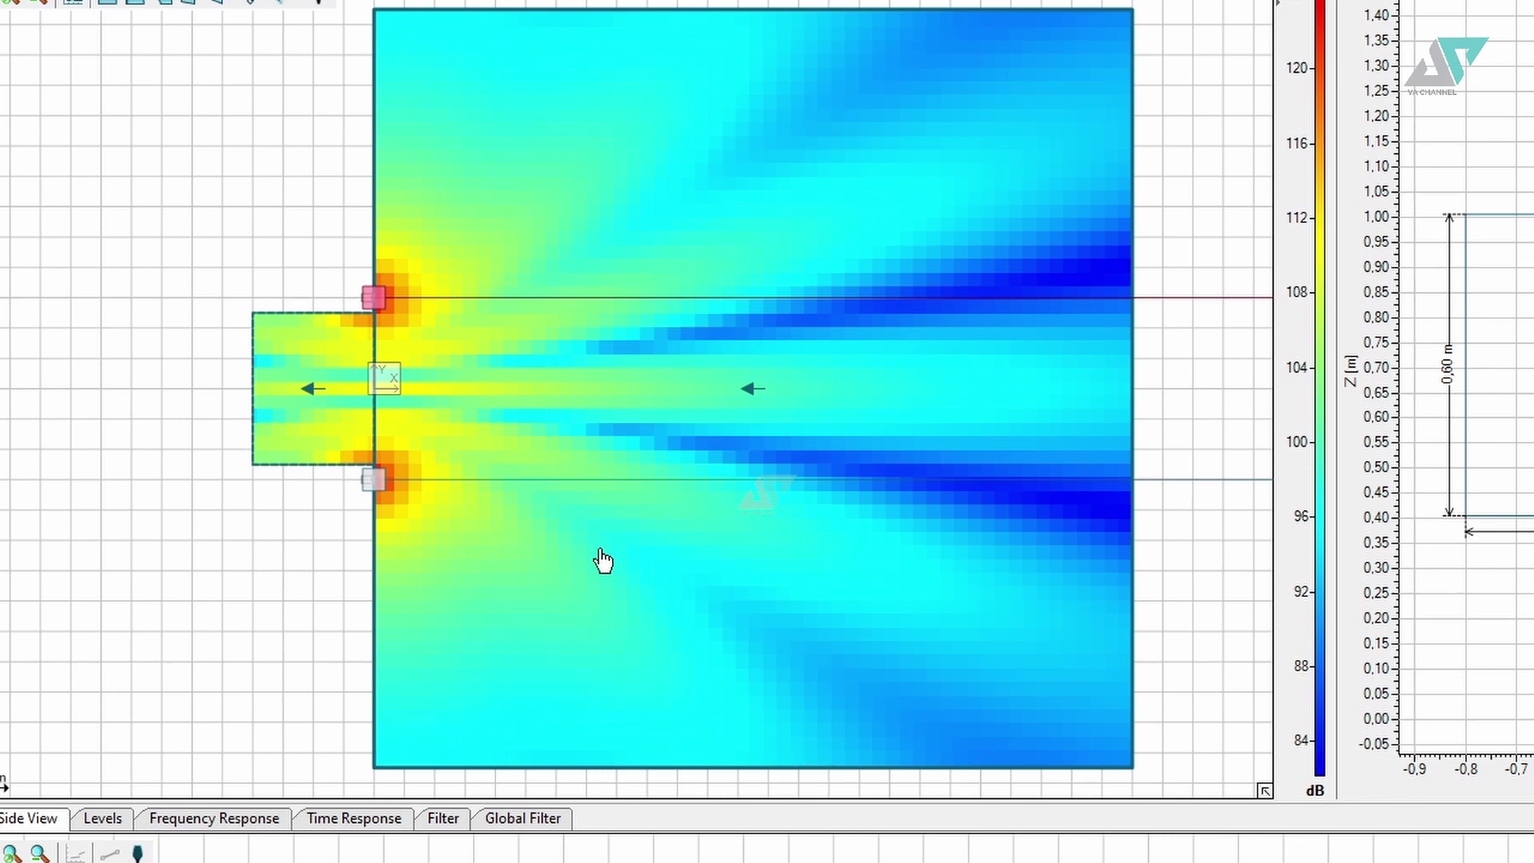
# Step: Place one receiver on the large zone's centre line and a second beside it in the low-level band toward negative Y
pyautogui.click(374, 480)
pyautogui.click(367, 300)
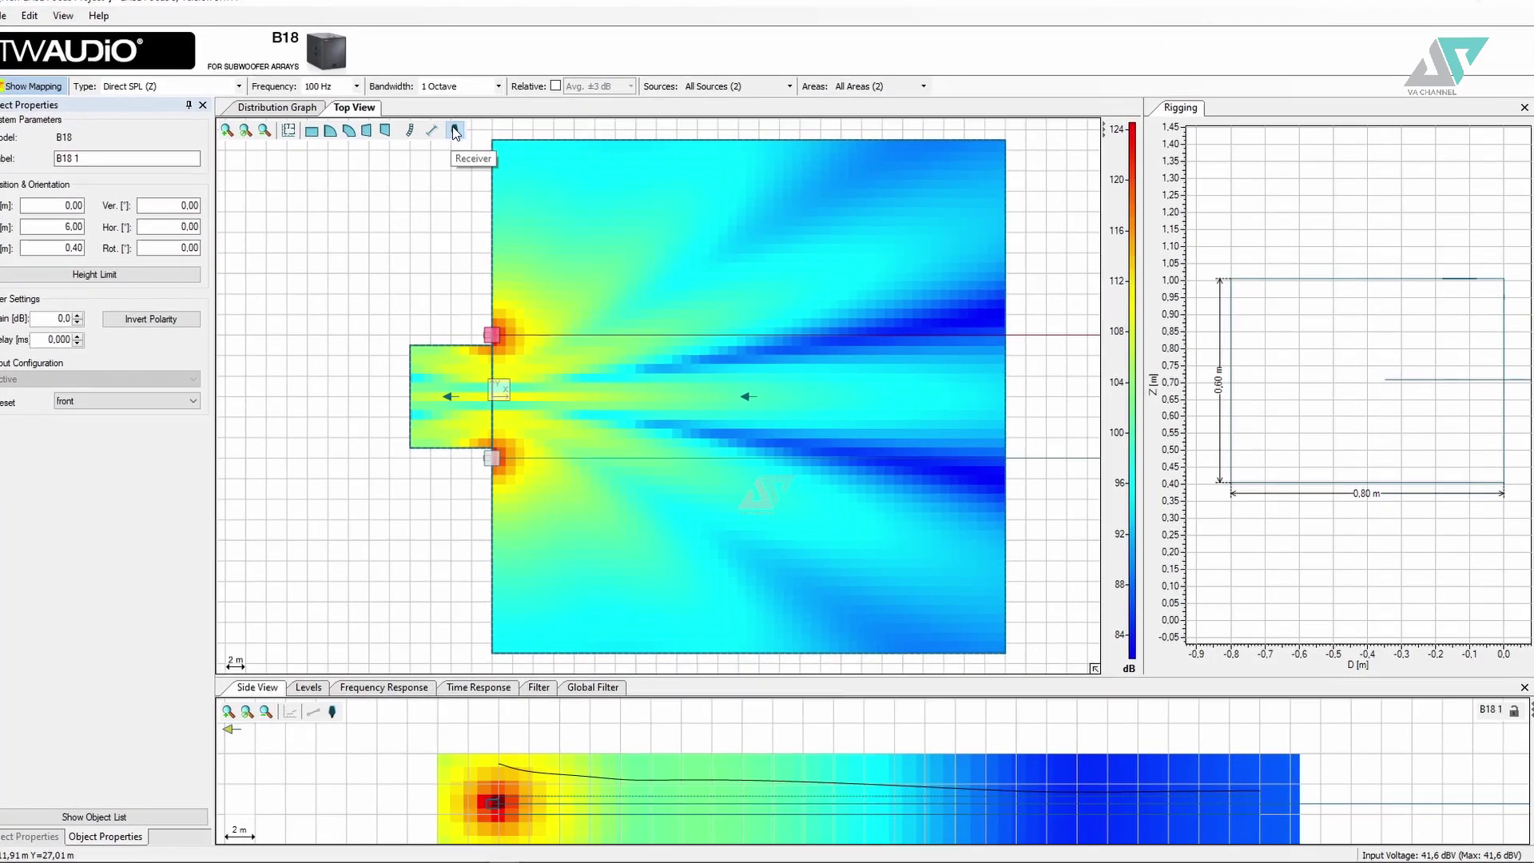
pyautogui.click(319, 1)
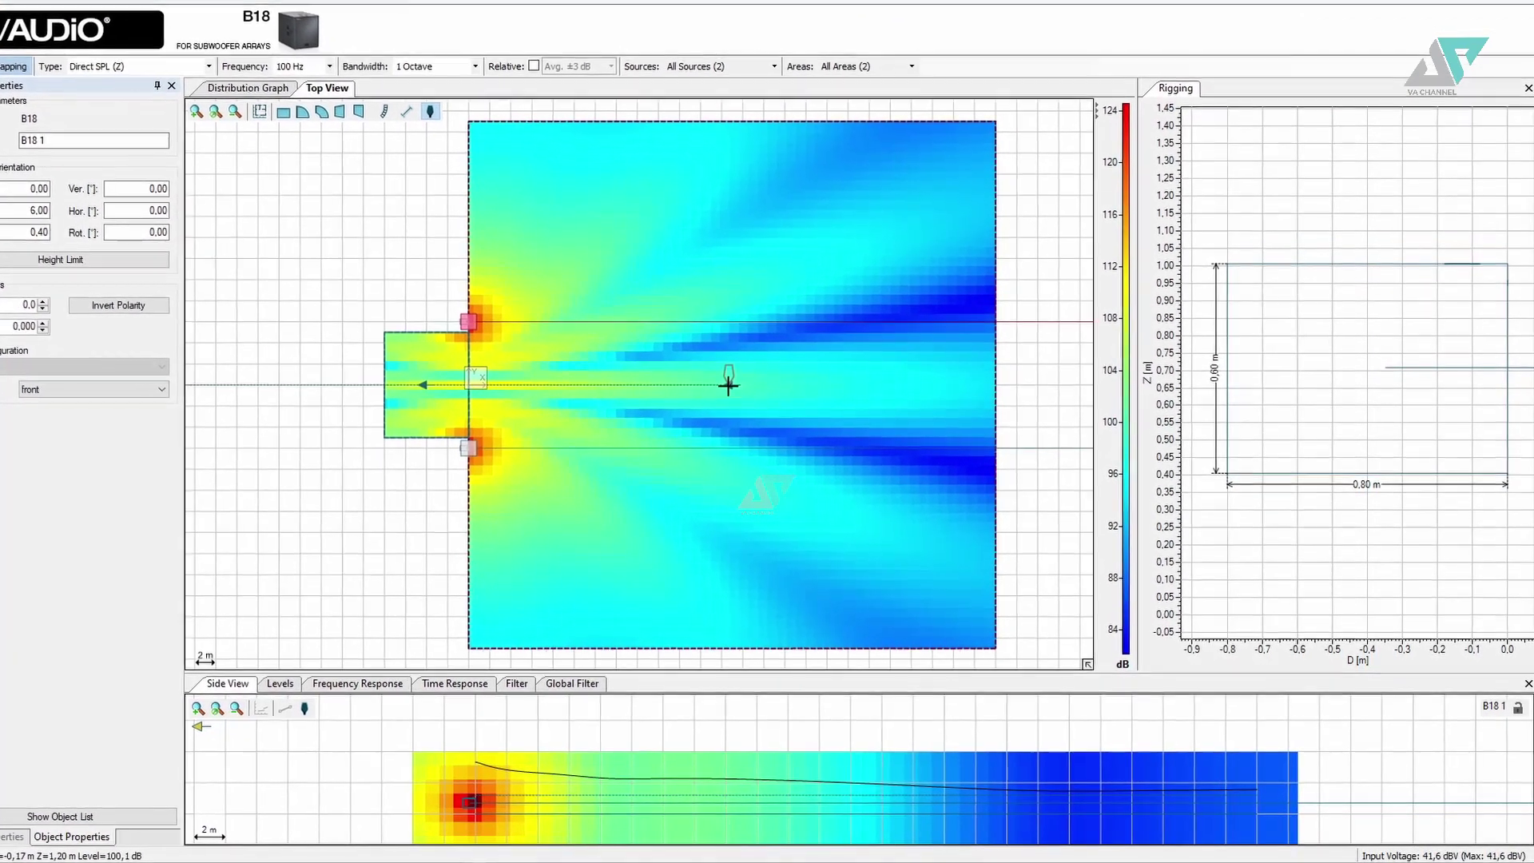
pyautogui.click(724, 383)
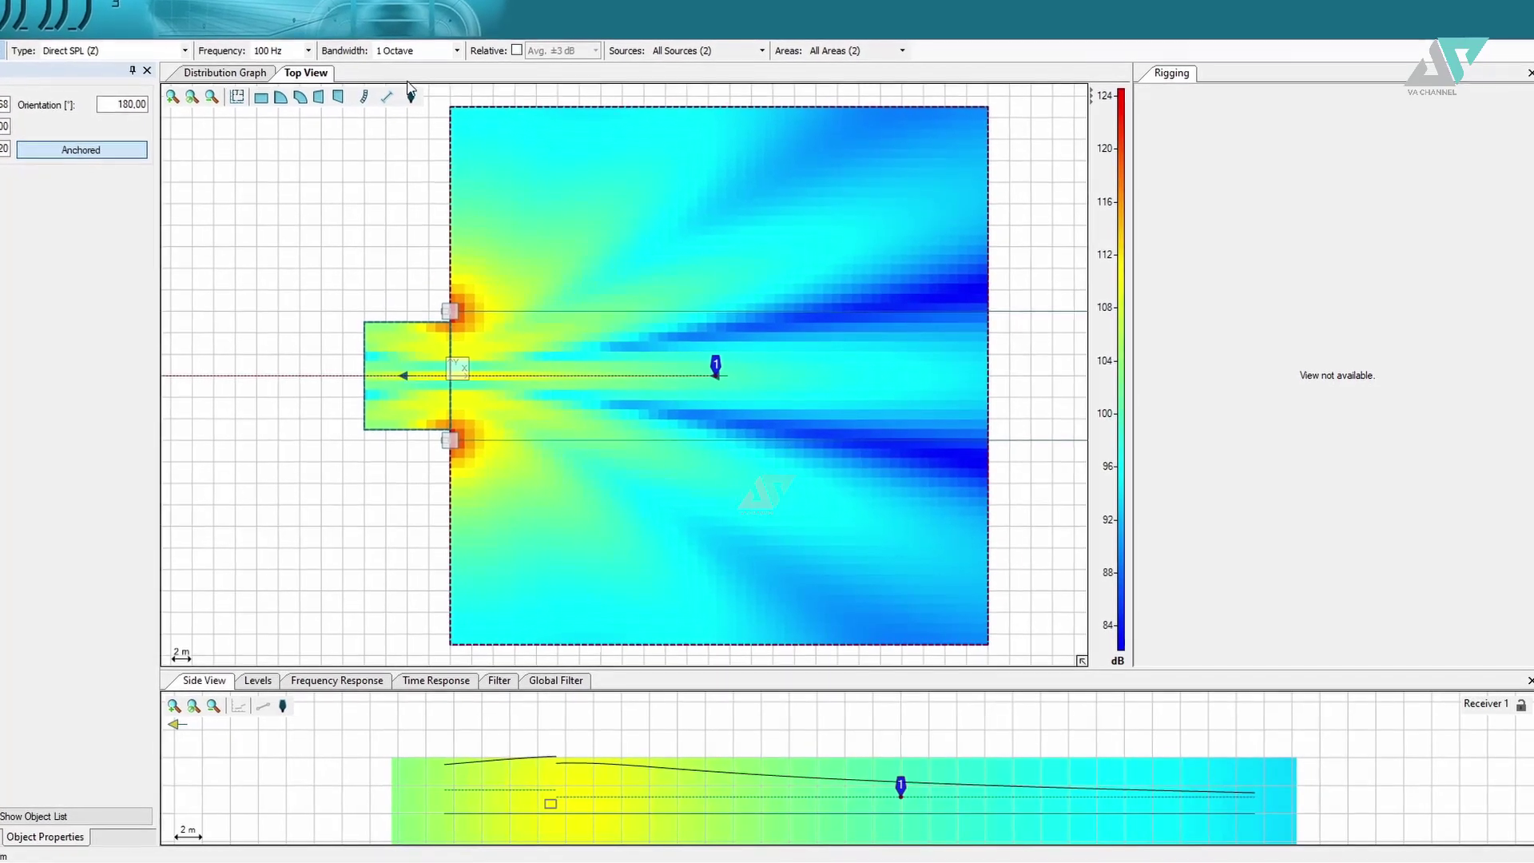
pyautogui.click(408, 95)
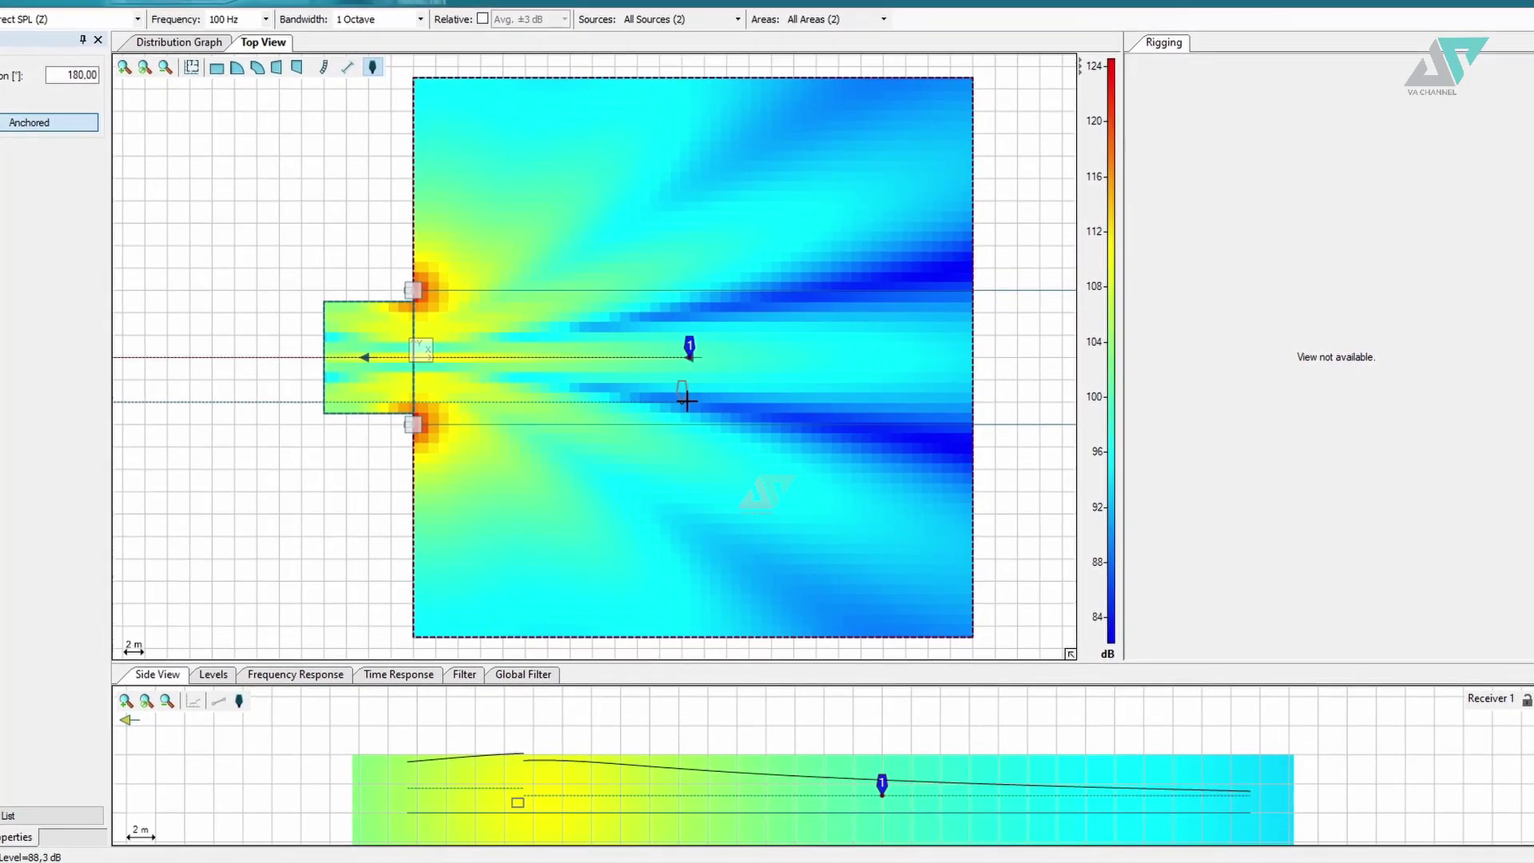
pyautogui.click(687, 396)
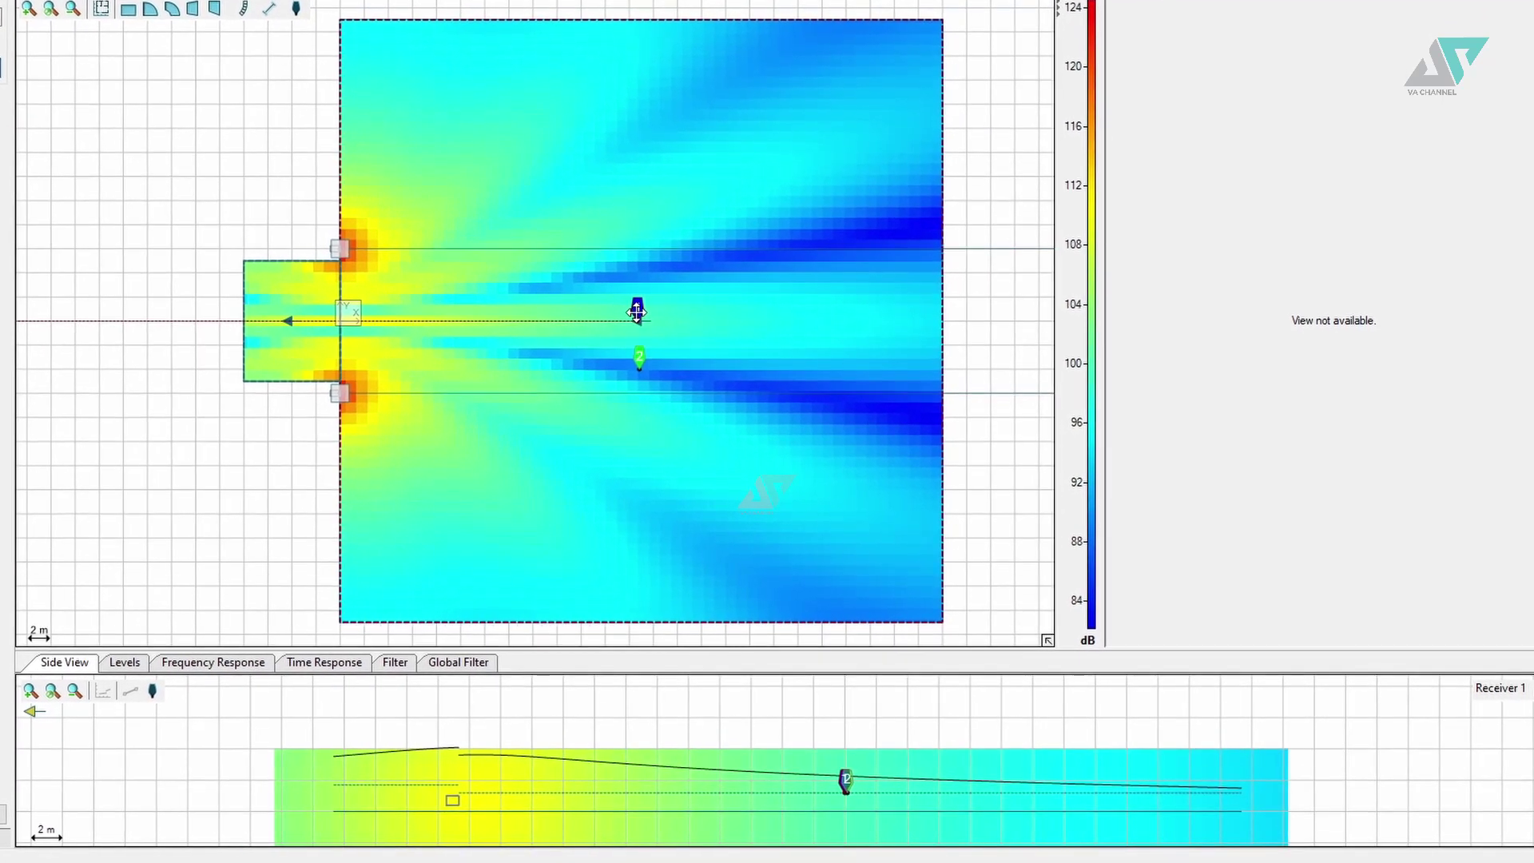
# Step: Show the time response and label the subwoofer at Y -6 m "B18 kiri"
pyautogui.click(323, 665)
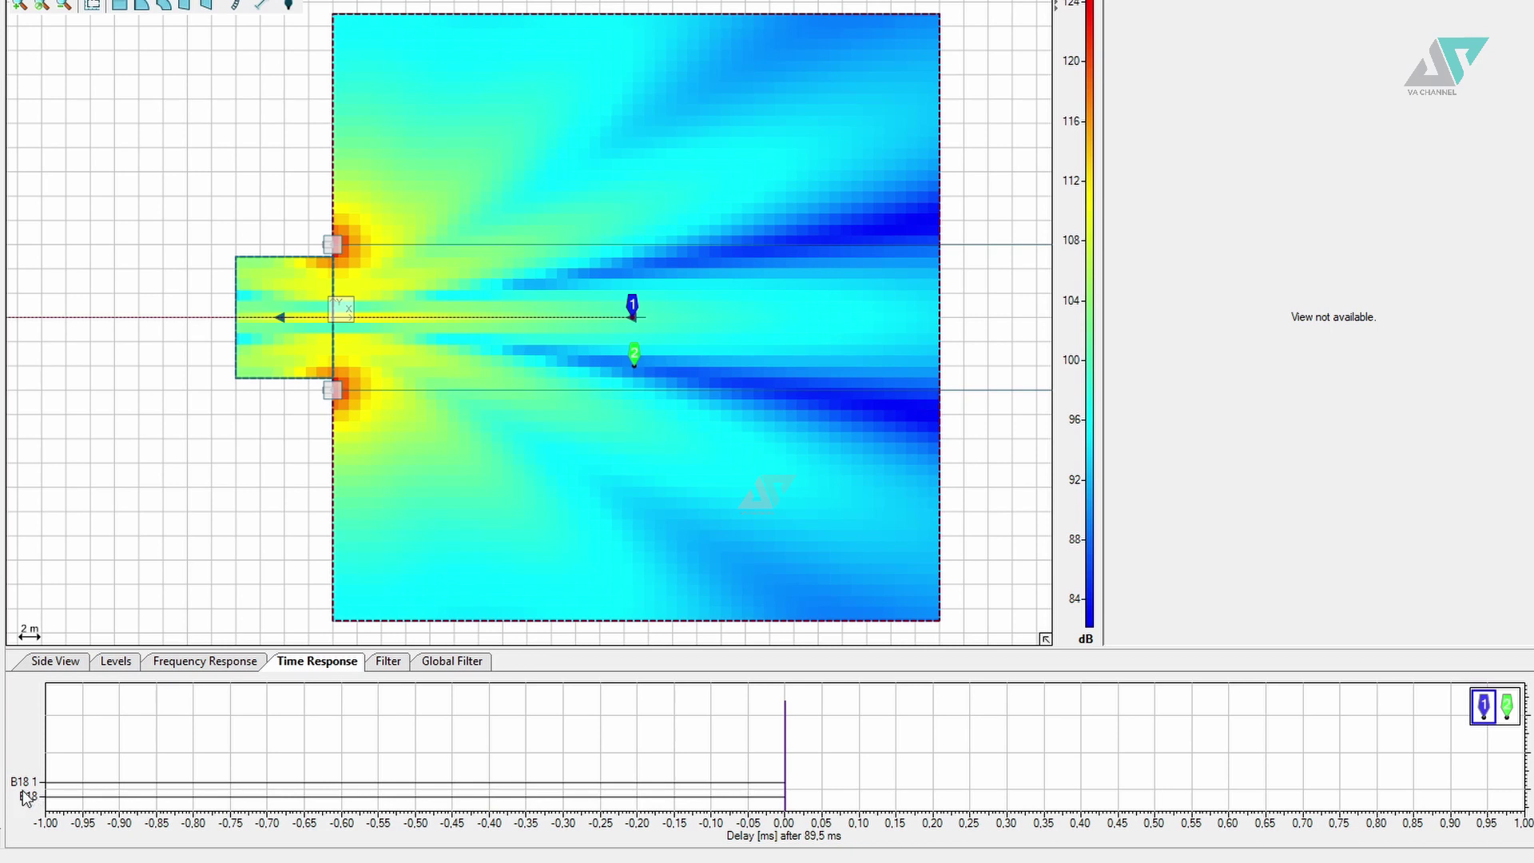
pyautogui.click(332, 390)
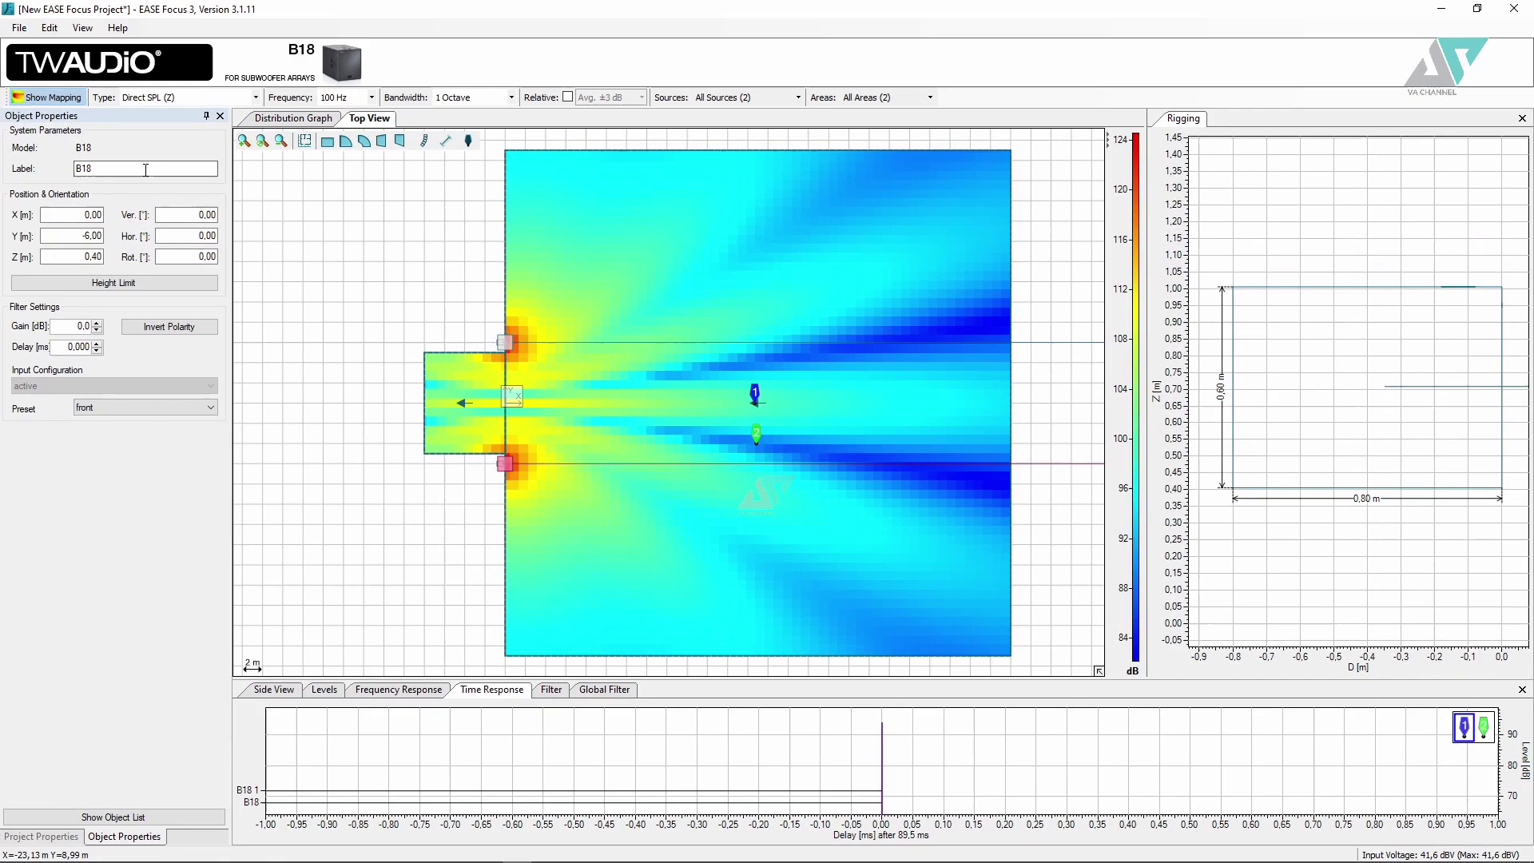
pyautogui.click(144, 168)
pyautogui.click(145, 168)
pyautogui.write('kin')
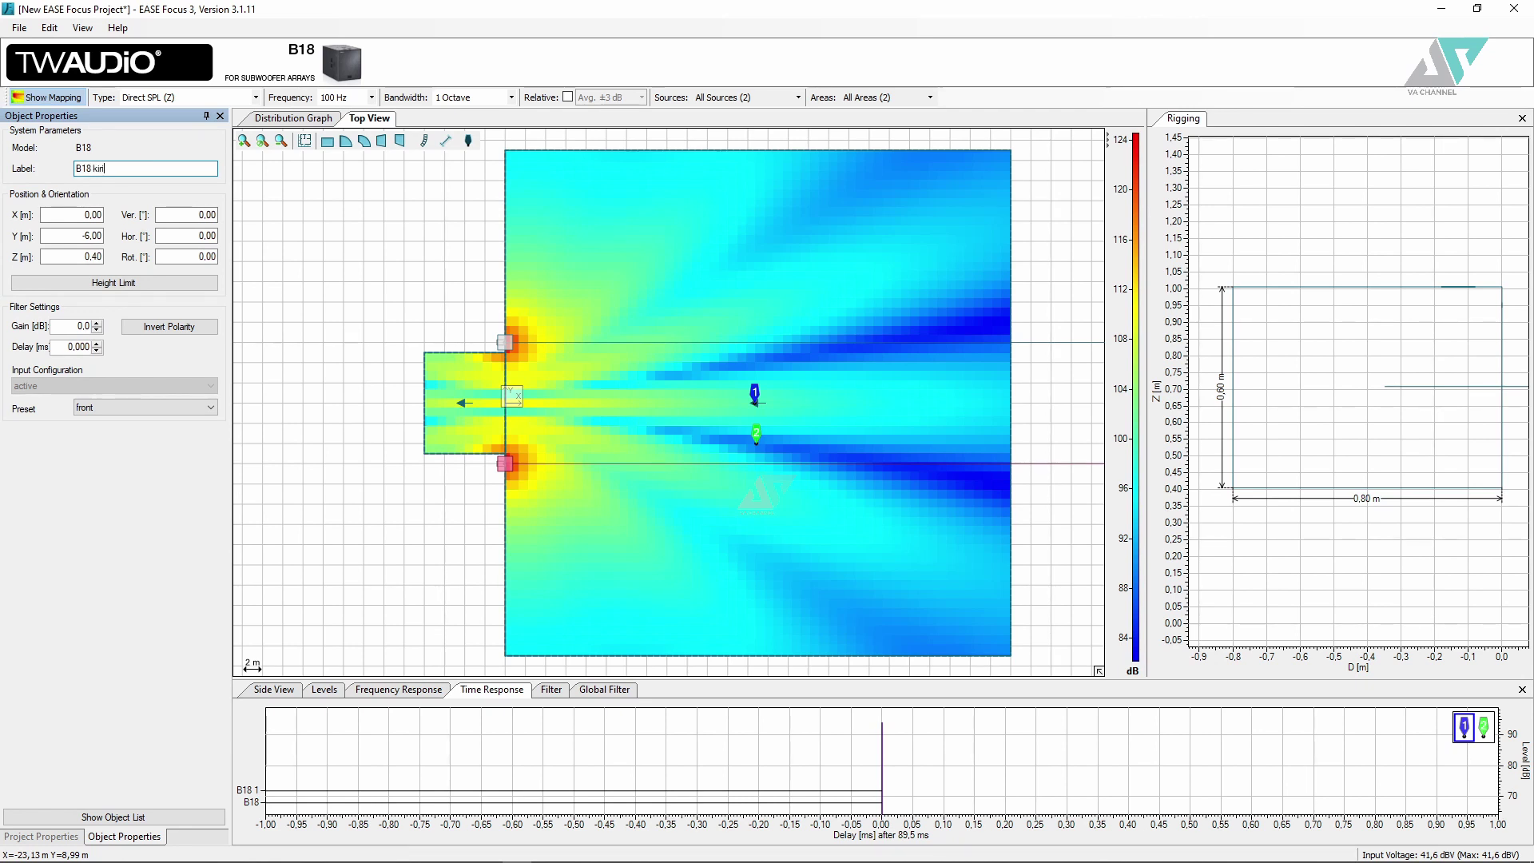
# Step: Change the label of the subwoofer at Y 6 m to "B18 kanan"
pyautogui.click(507, 344)
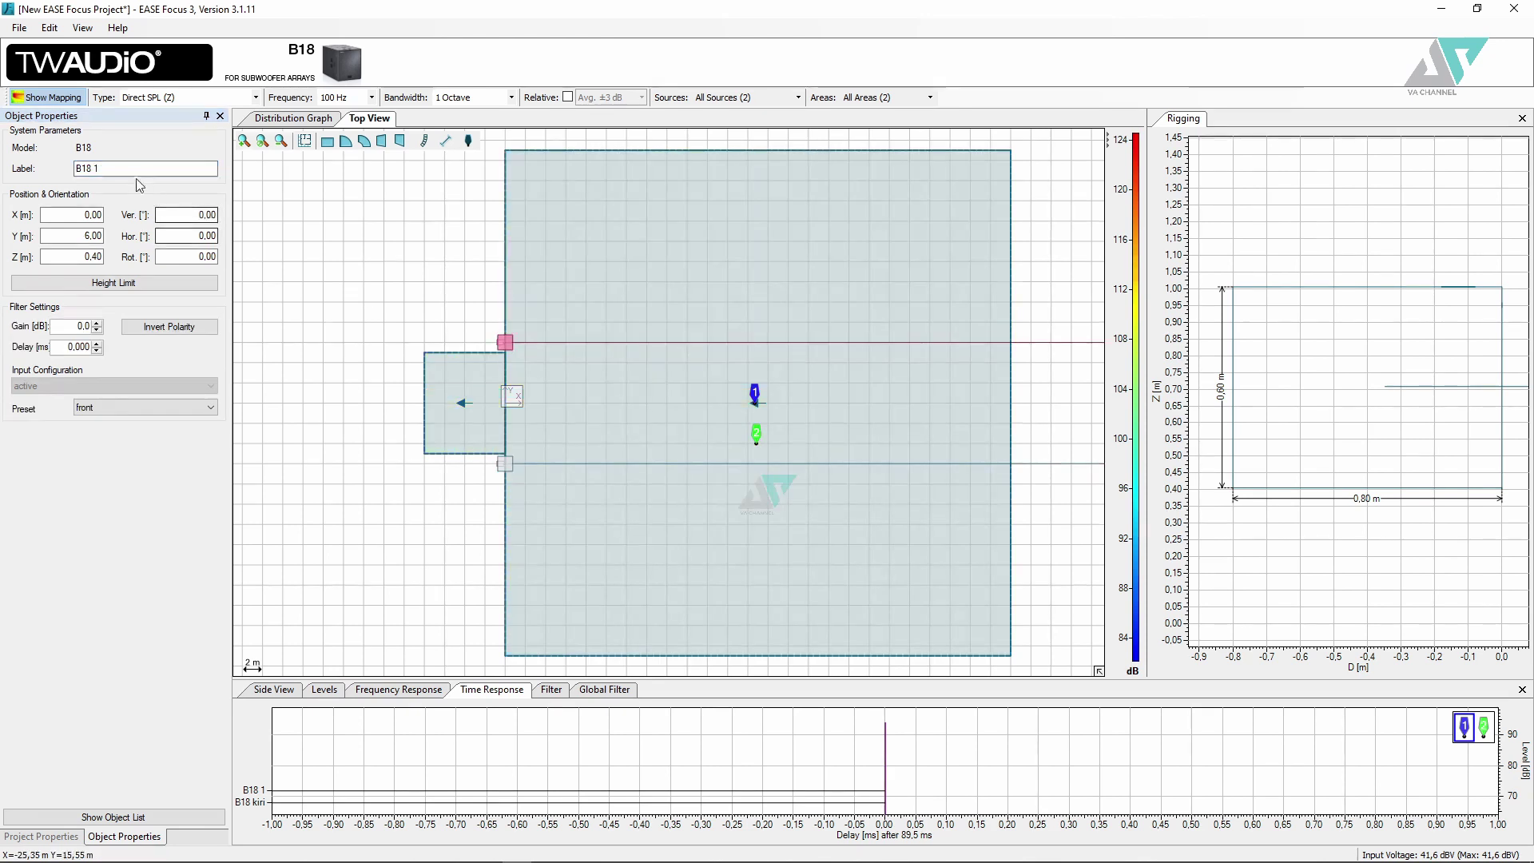
pyautogui.click(128, 169)
pyautogui.press('BackSpace')
pyautogui.press('BackSpace')
pyautogui.write('kana')
pyautogui.press('Return')
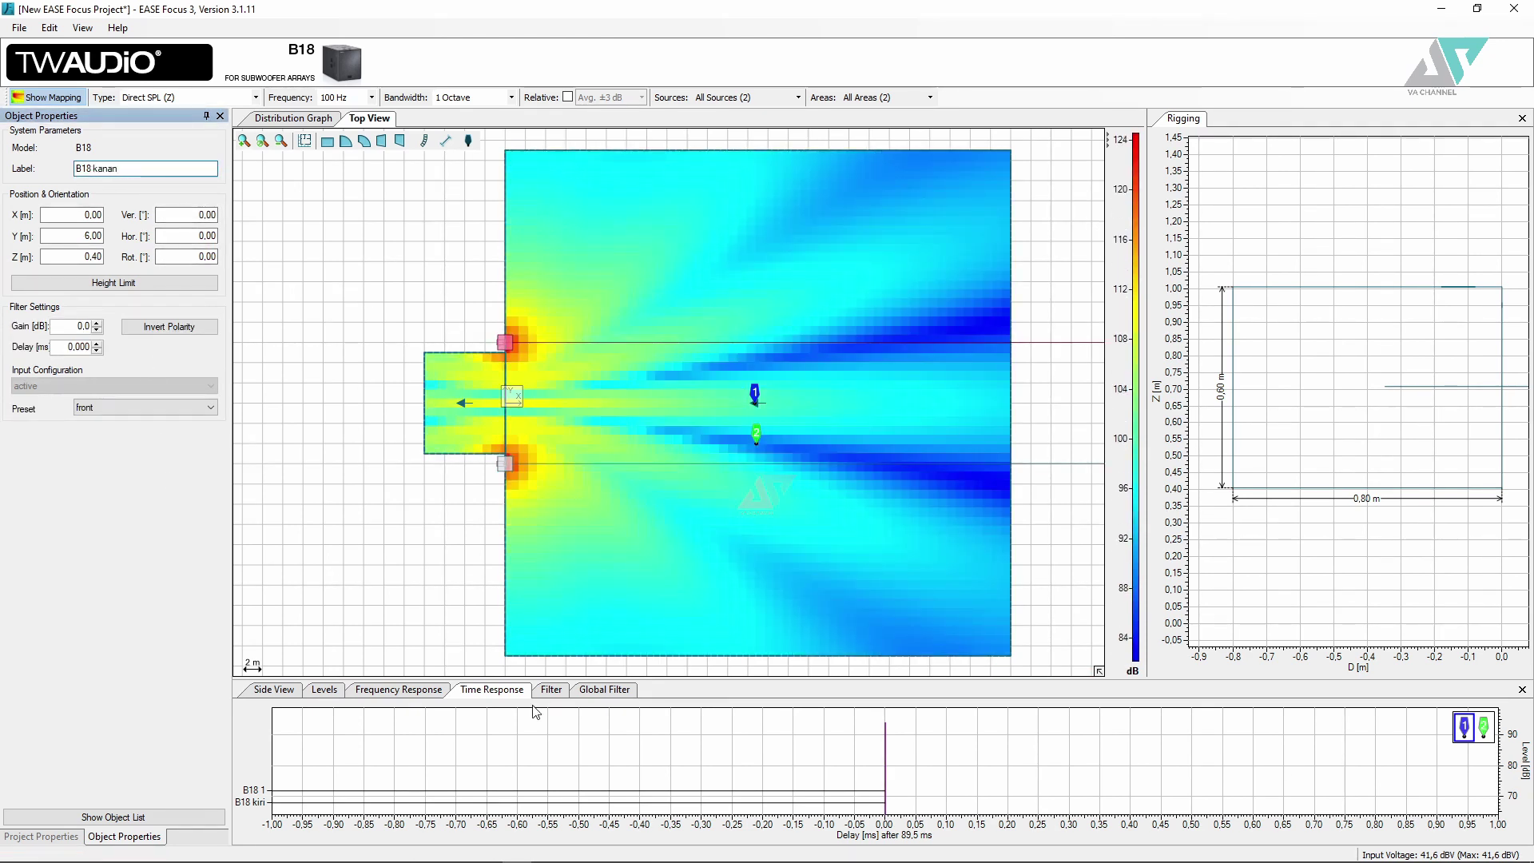
# Step: Compare the two subwoofers' arrival times at receiver 1 and at receiver 2 in the time response
pyautogui.click(755, 396)
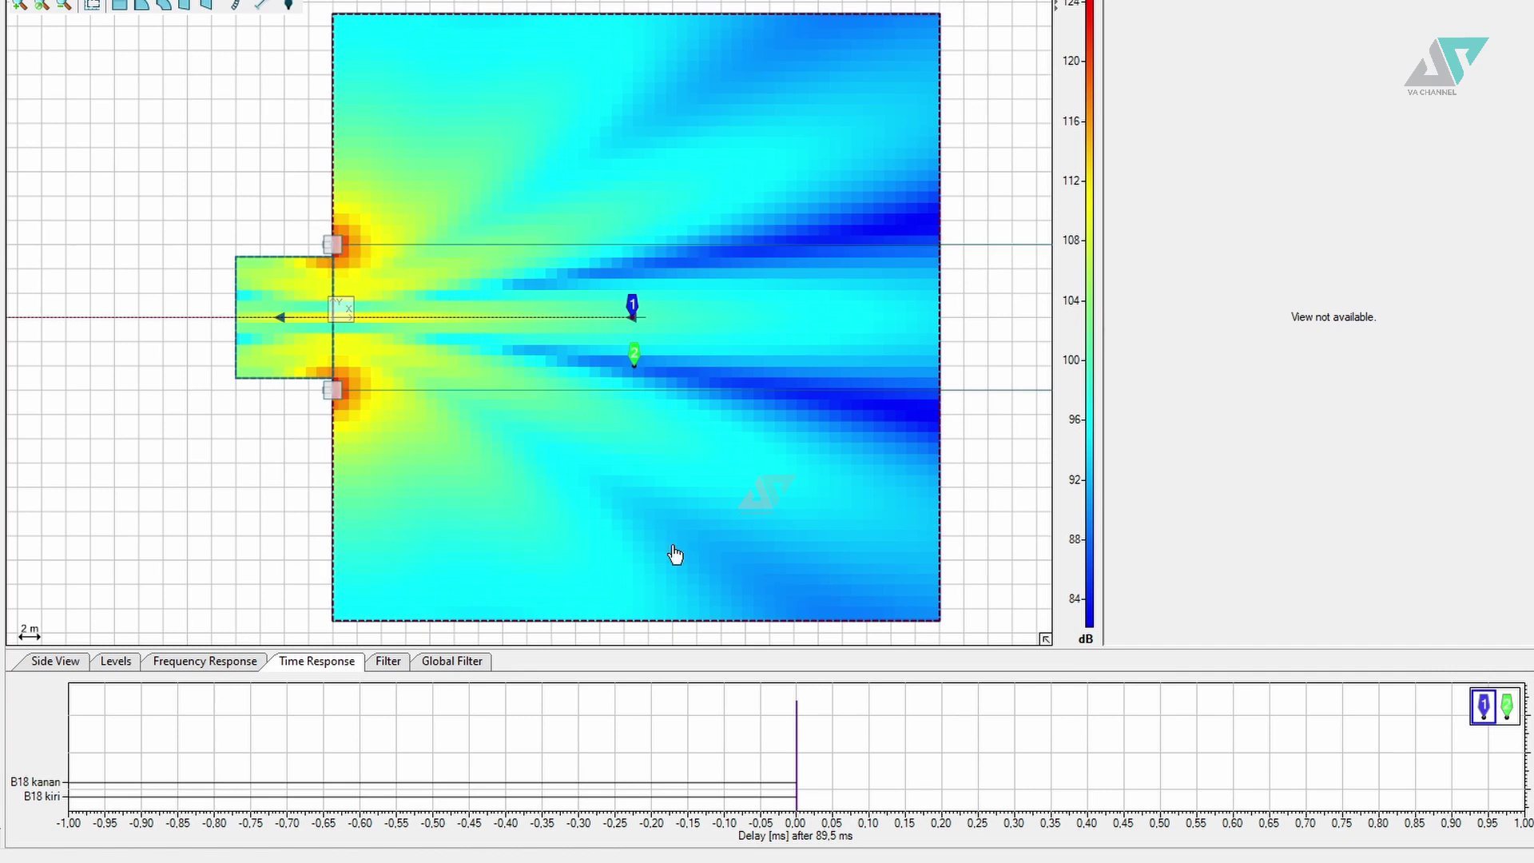
pyautogui.click(1509, 708)
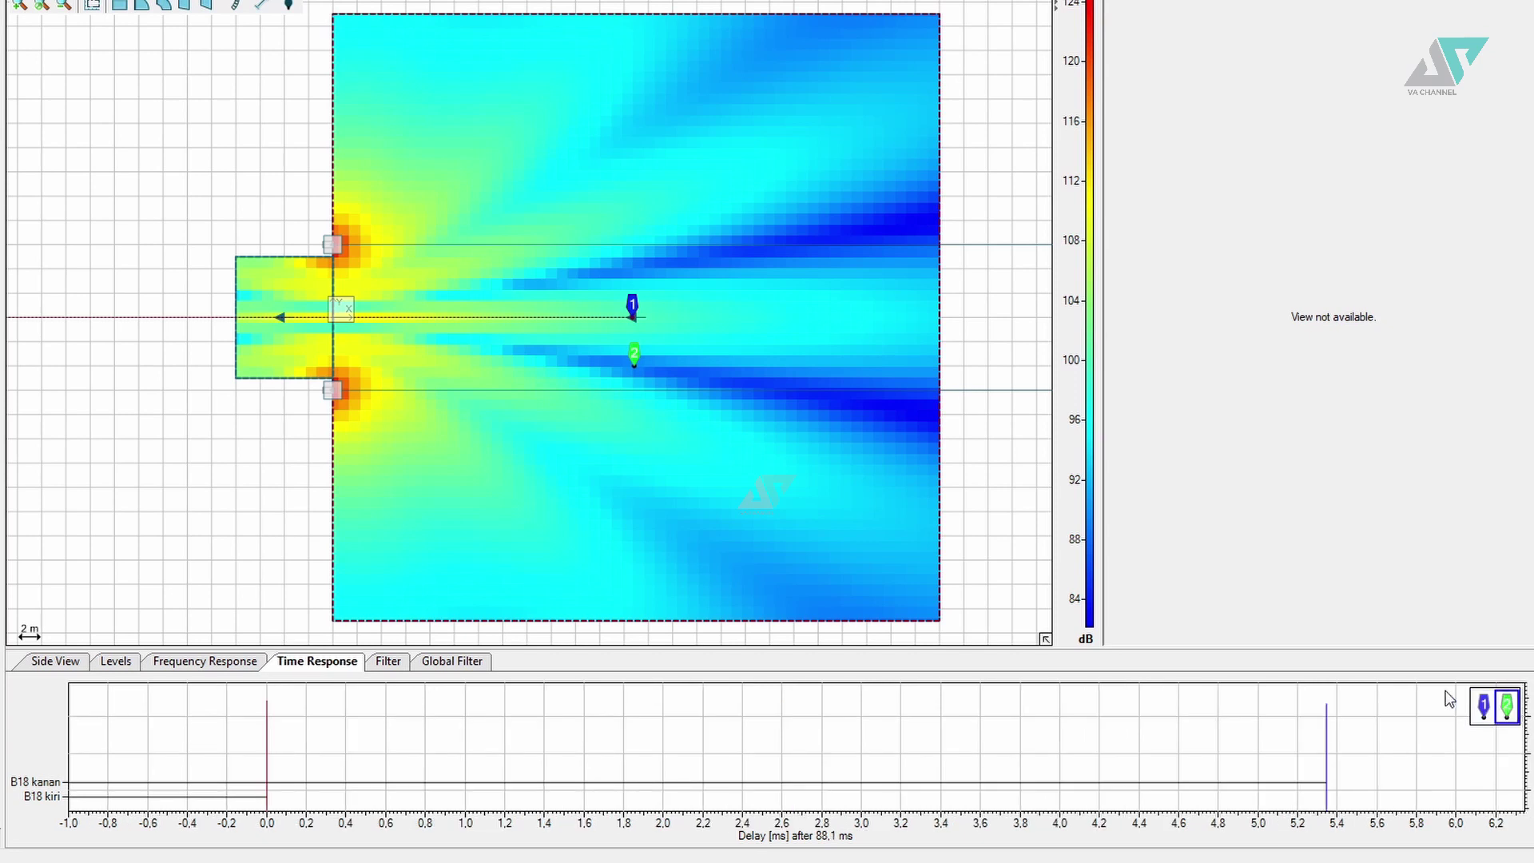